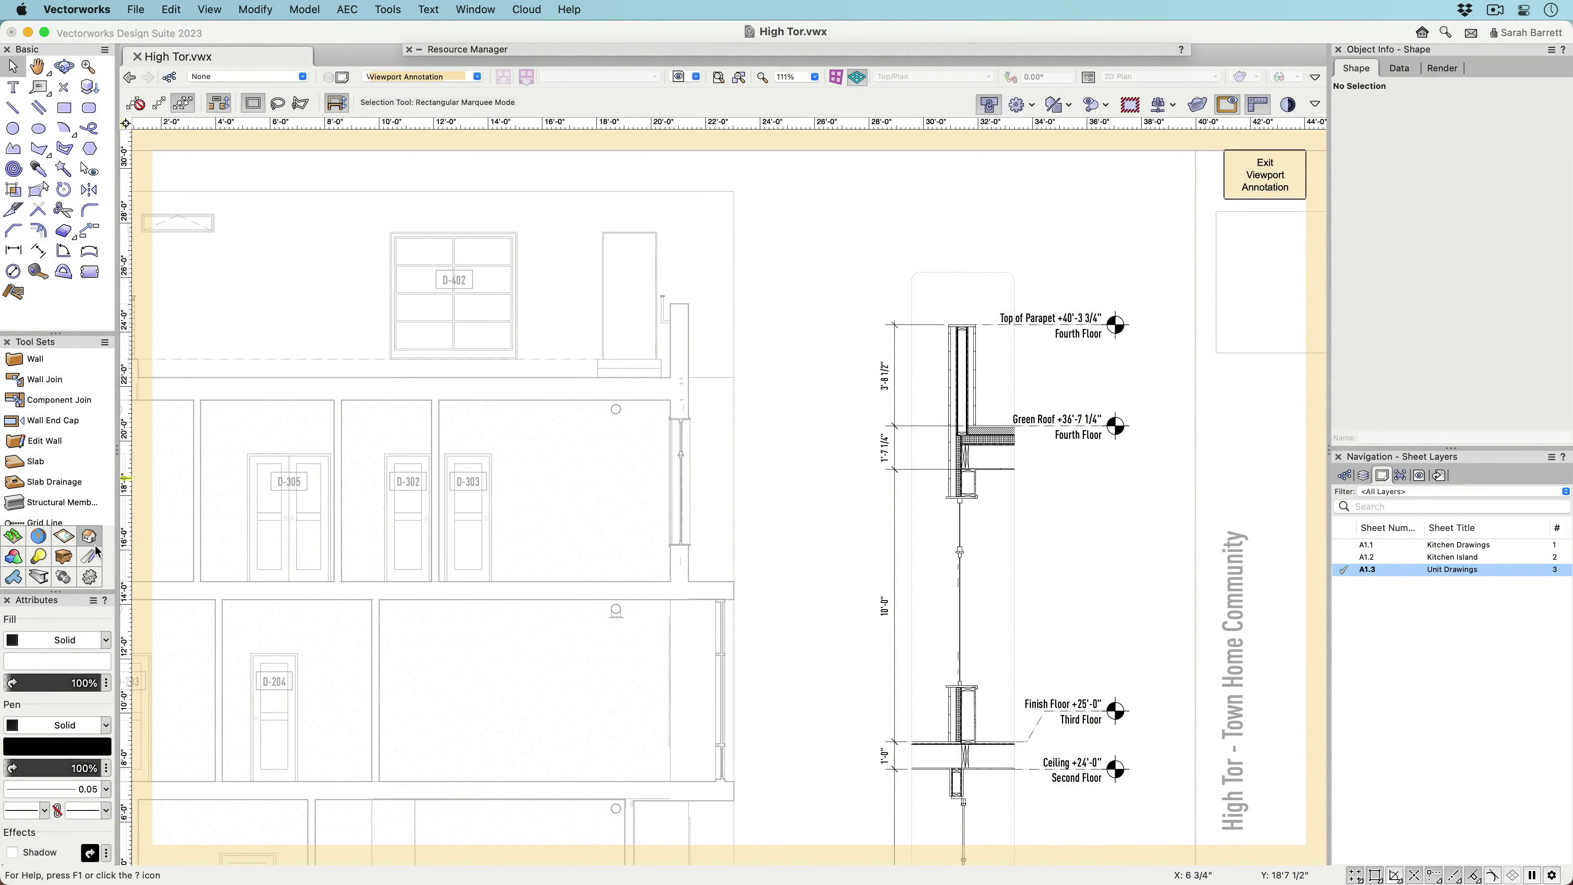
Place an elevation benchmark beside the wall section using the EBM StLvl Elev Story Left style.
left_click(90, 558)
left_click(56, 426)
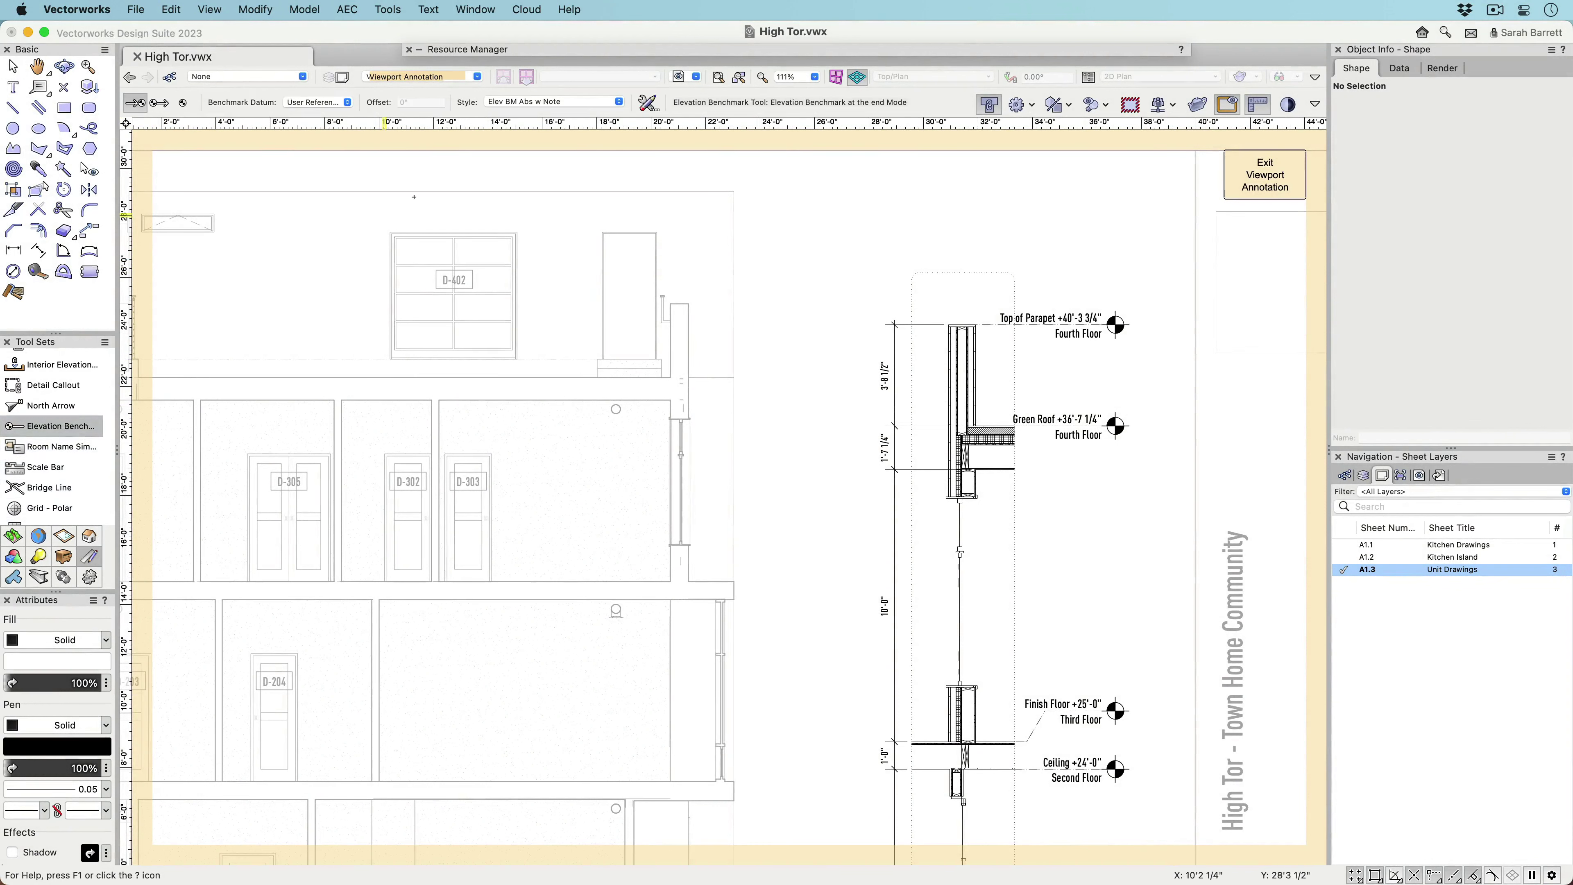
left_click(551, 103)
double_click(745, 177)
left_click(1014, 469)
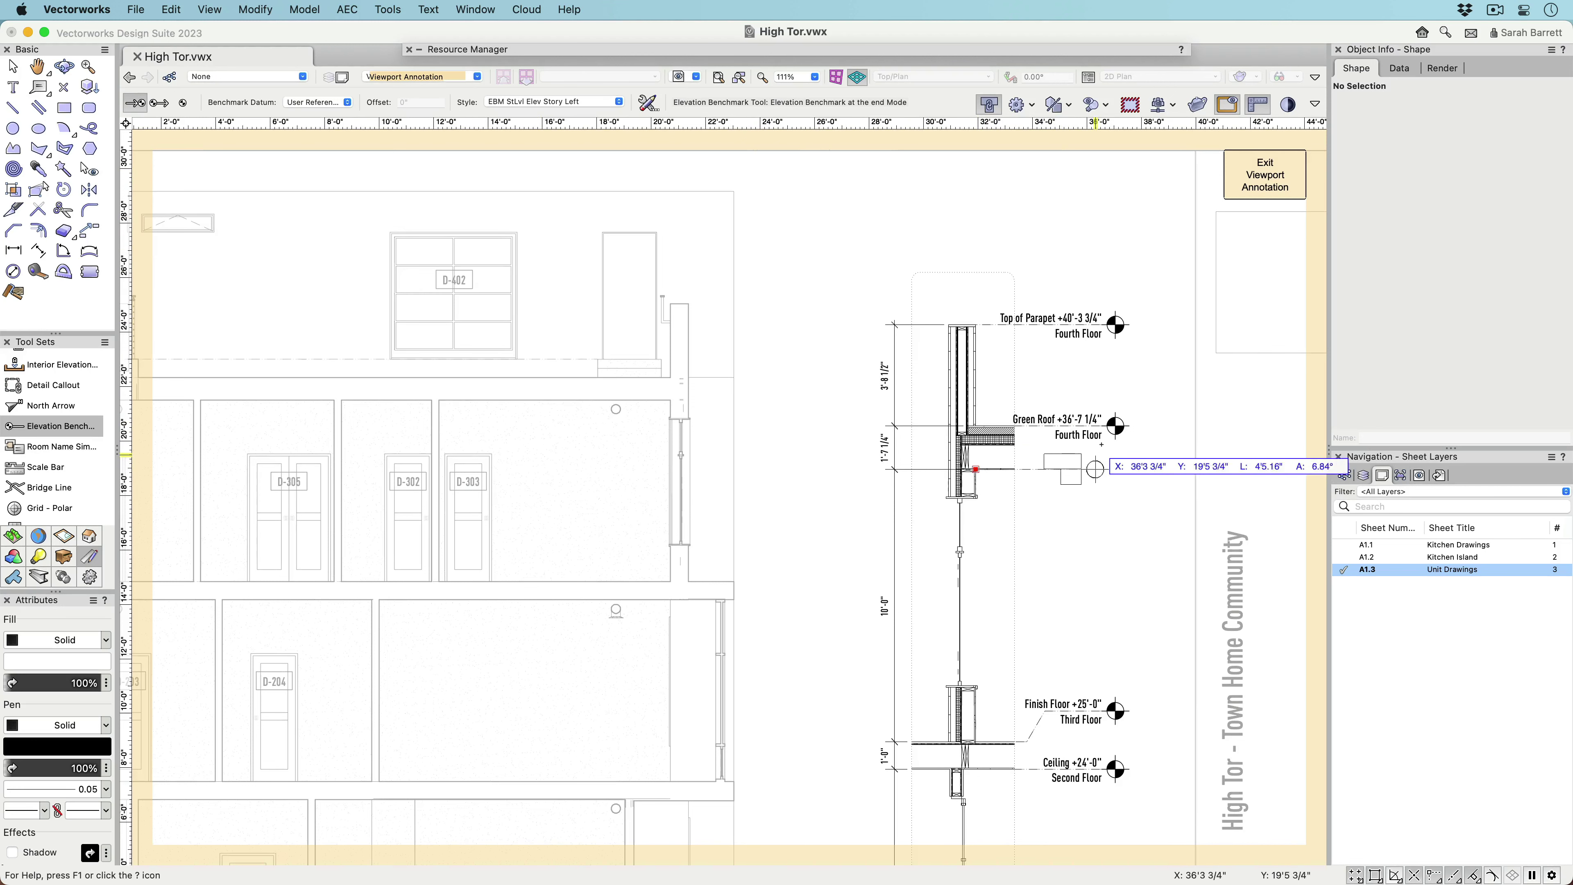
left_click(1116, 425)
key("x")
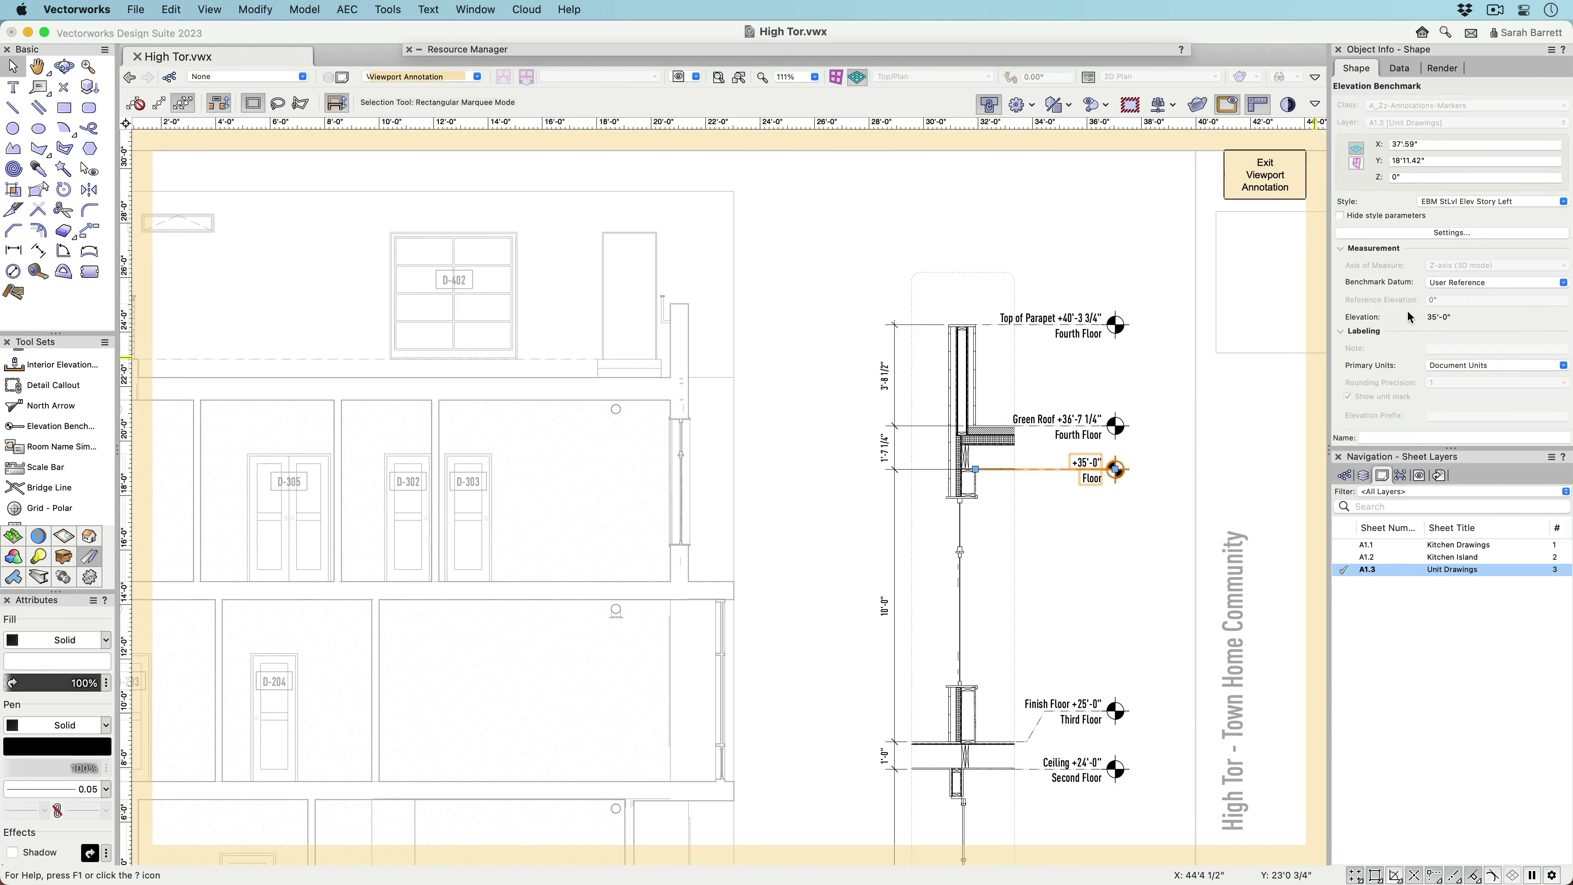
Set the benchmark's datum to the Third Floor ceiling and exit viewport annotation.
left_click(1461, 283)
left_click(1380, 431)
left_click(1431, 469)
left_click(1267, 177)
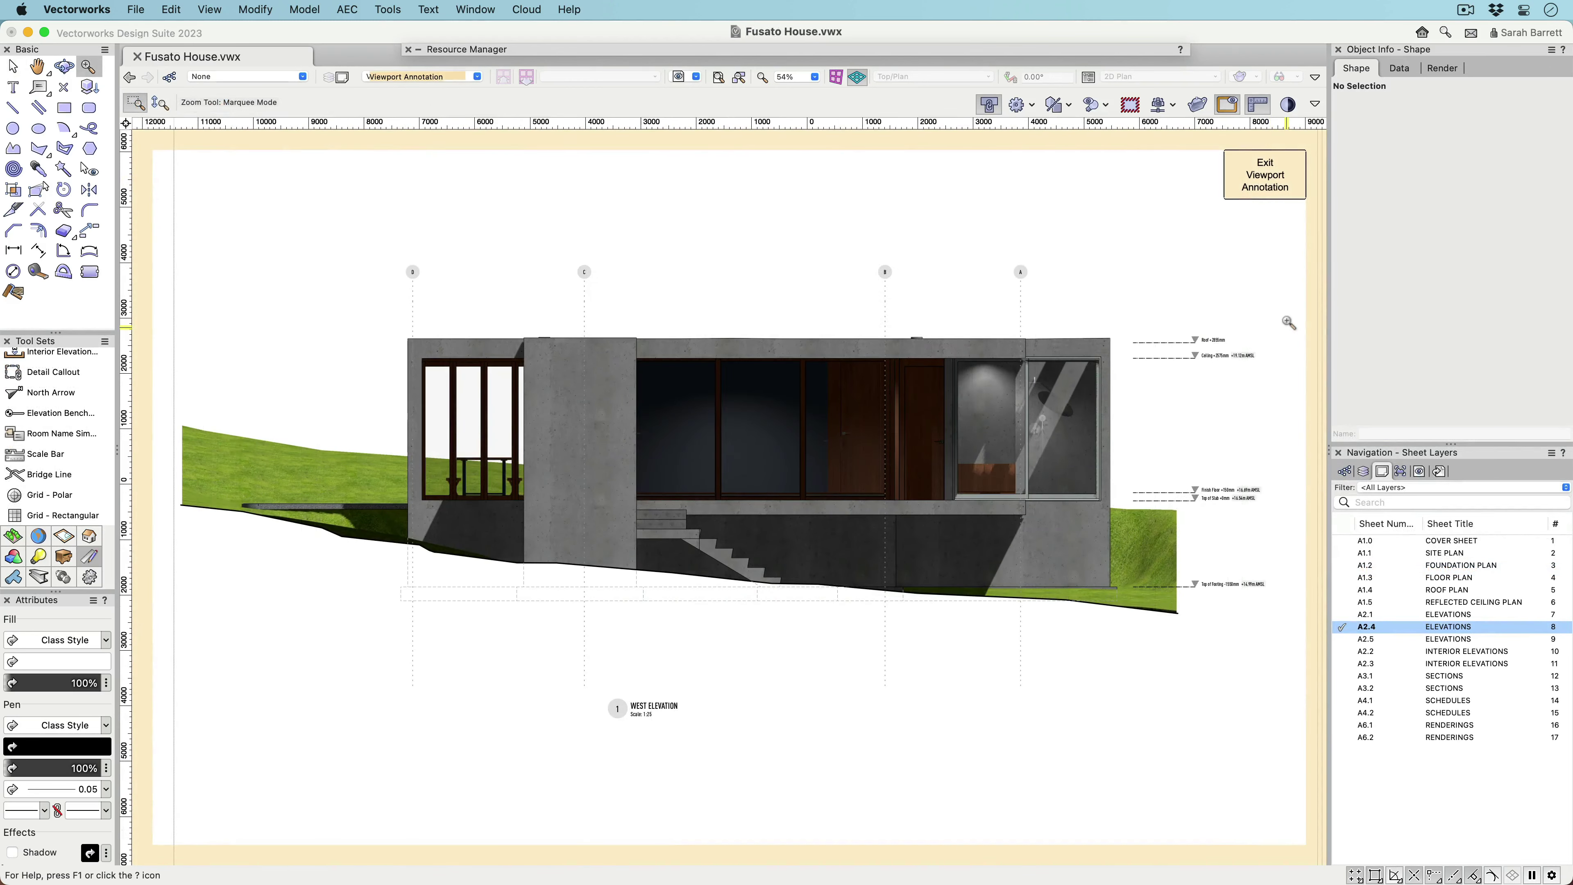
left_click_drag(1287, 321, 1118, 525)
key("x")
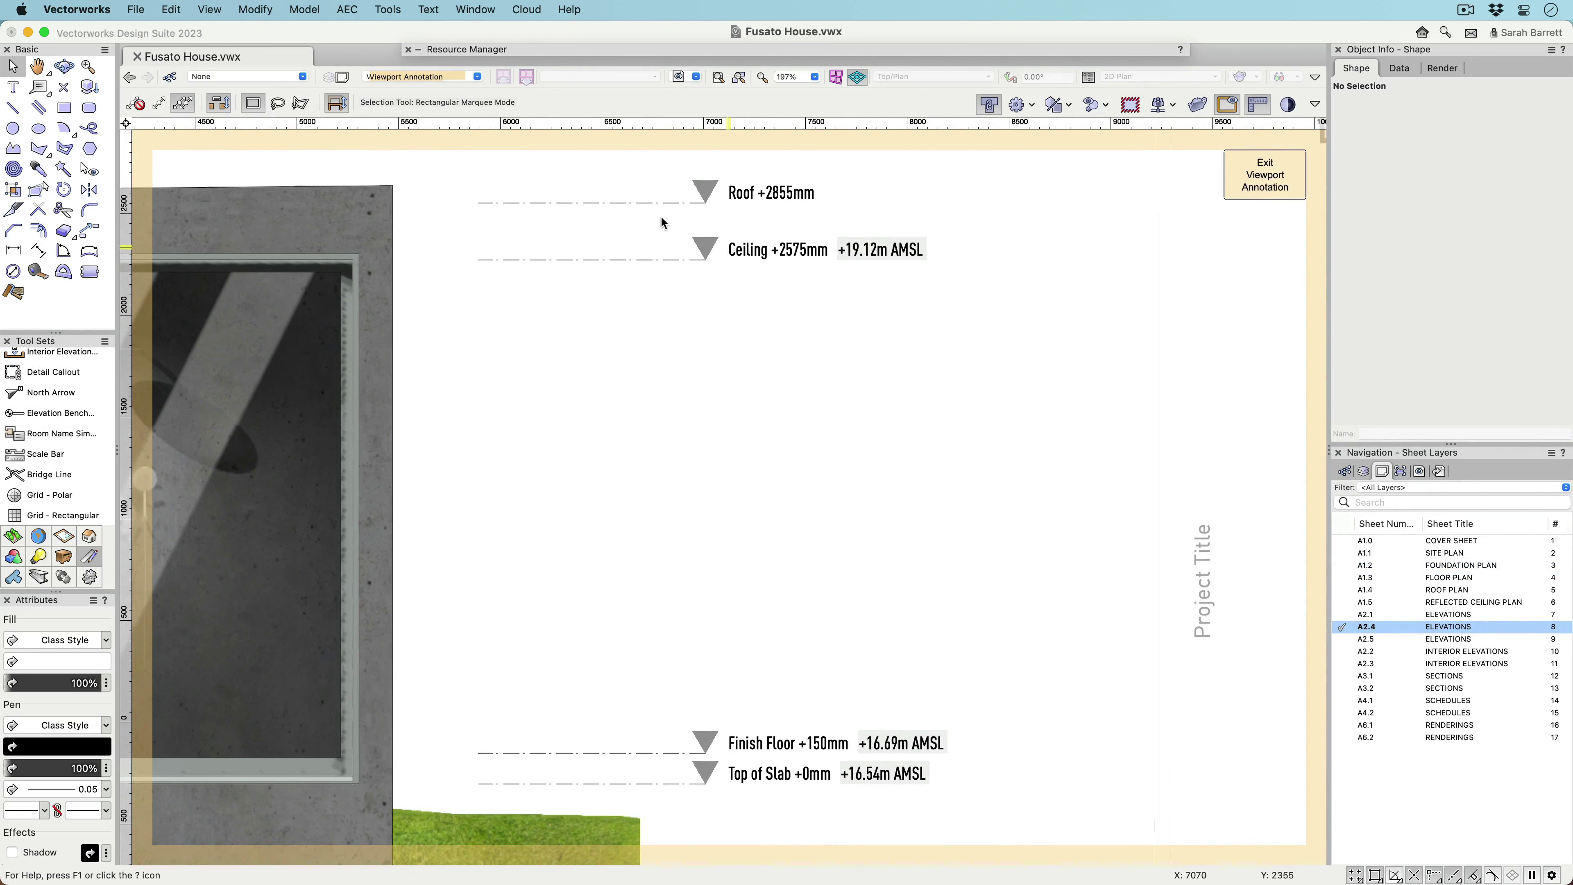
left_click(654, 204)
left_click(1457, 200)
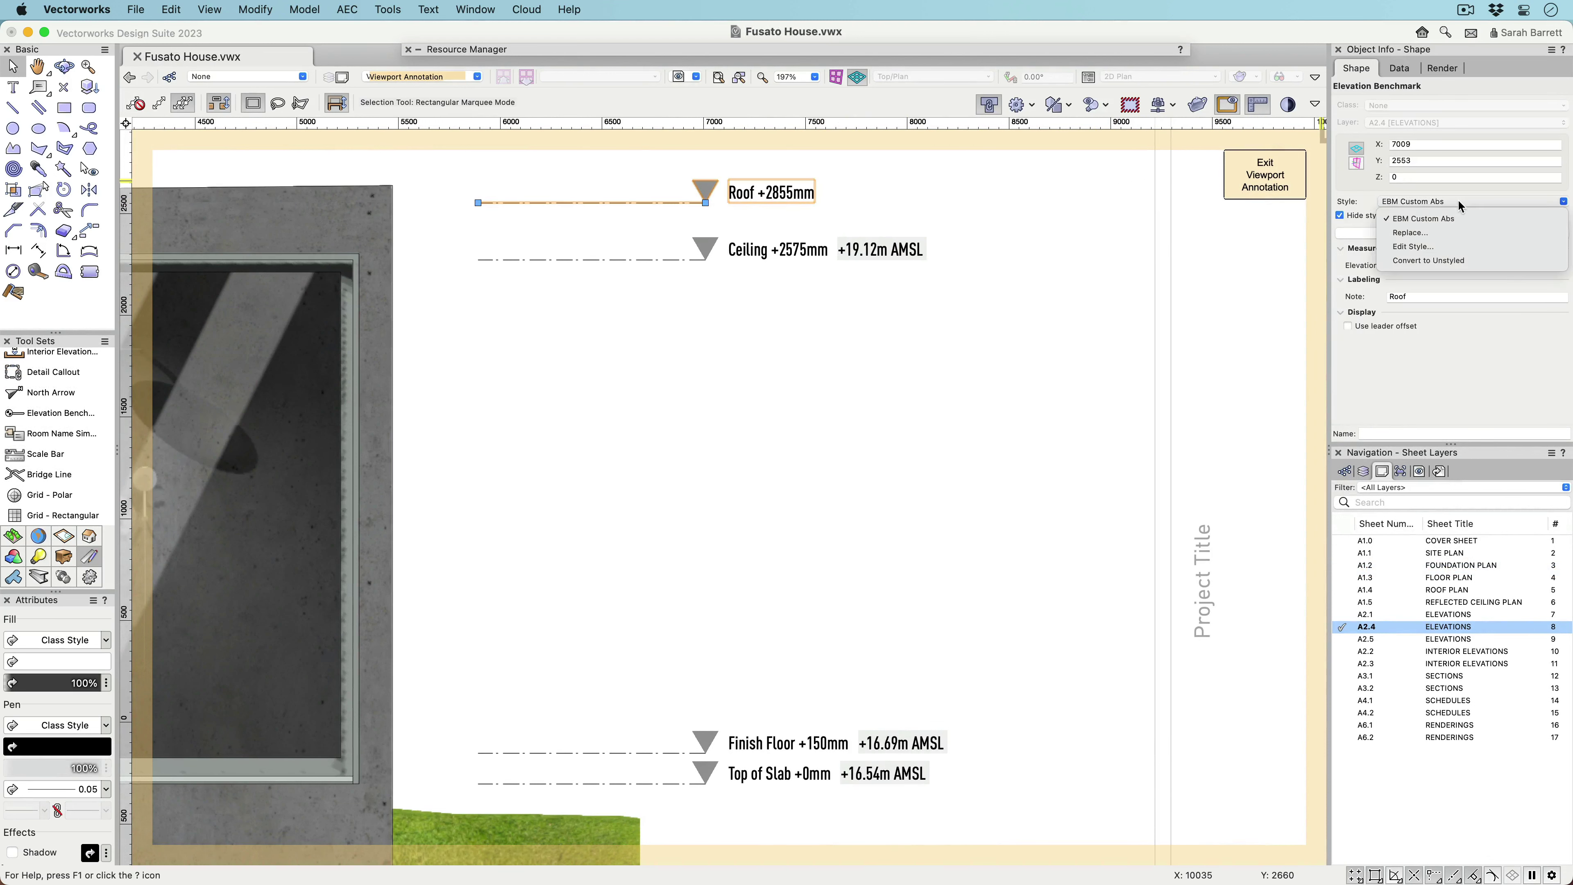
left_click(1461, 247)
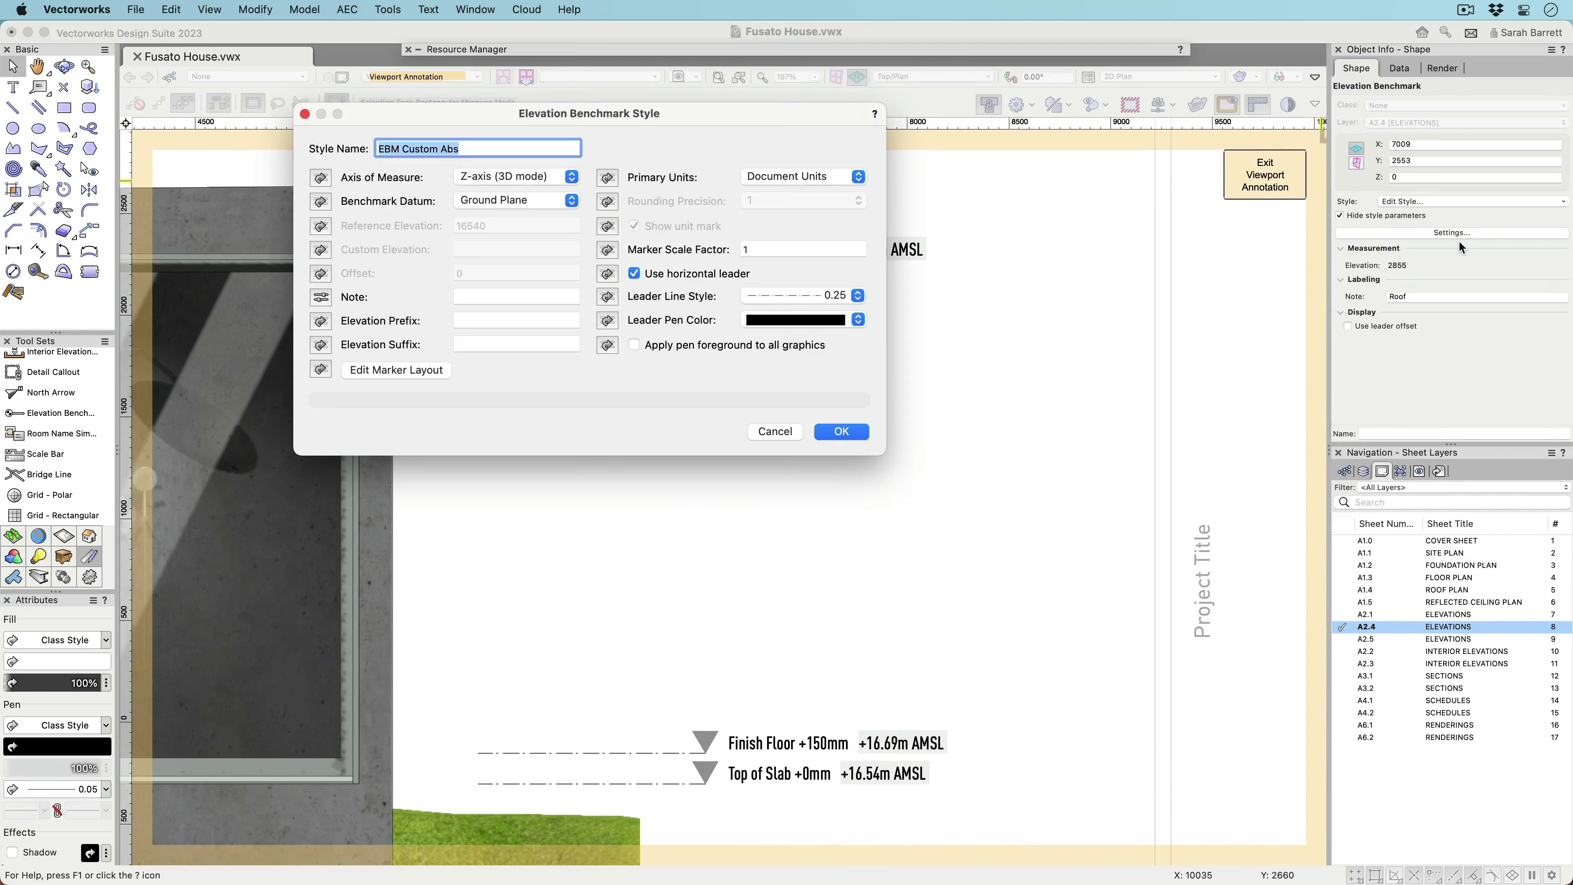
left_click(397, 370)
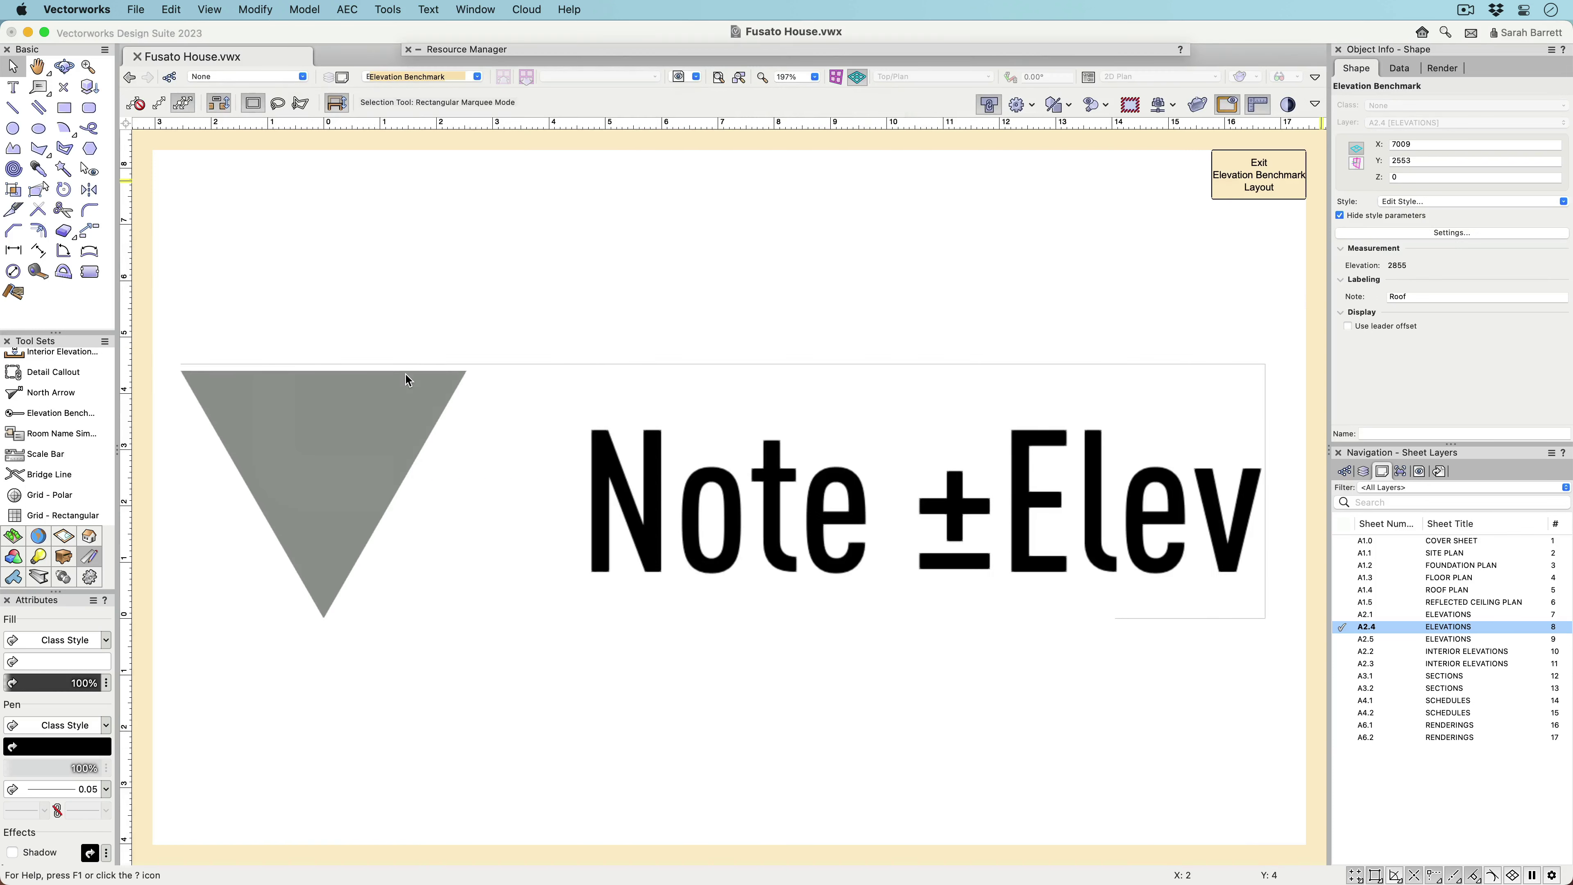
left_click(698, 474)
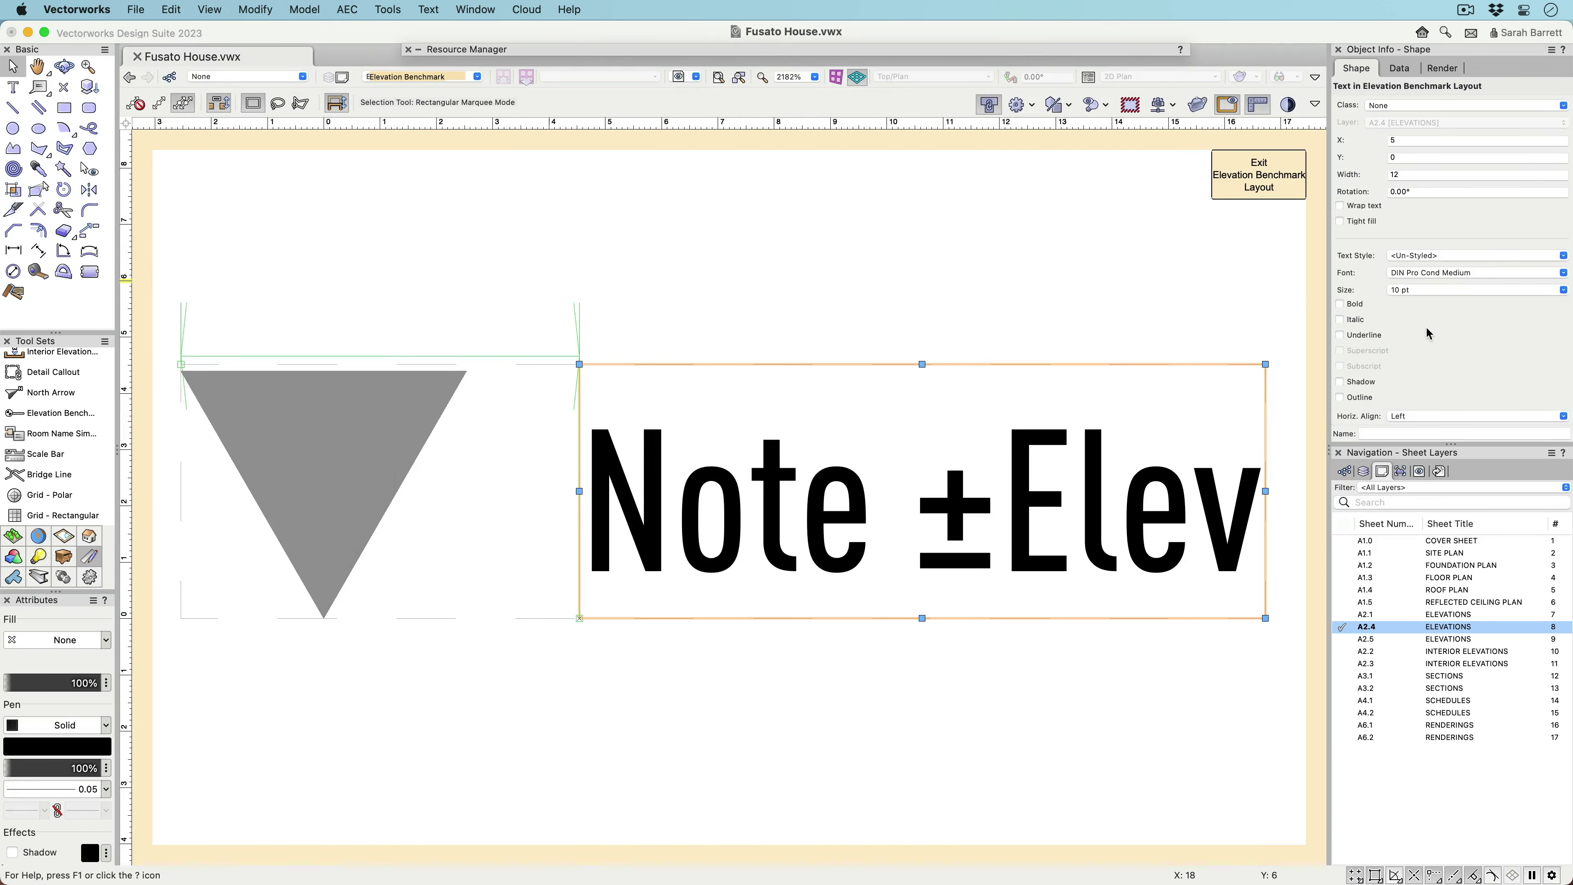
scroll(1361, 246, "down", 5)
left_click(1257, 186)
left_click(846, 431)
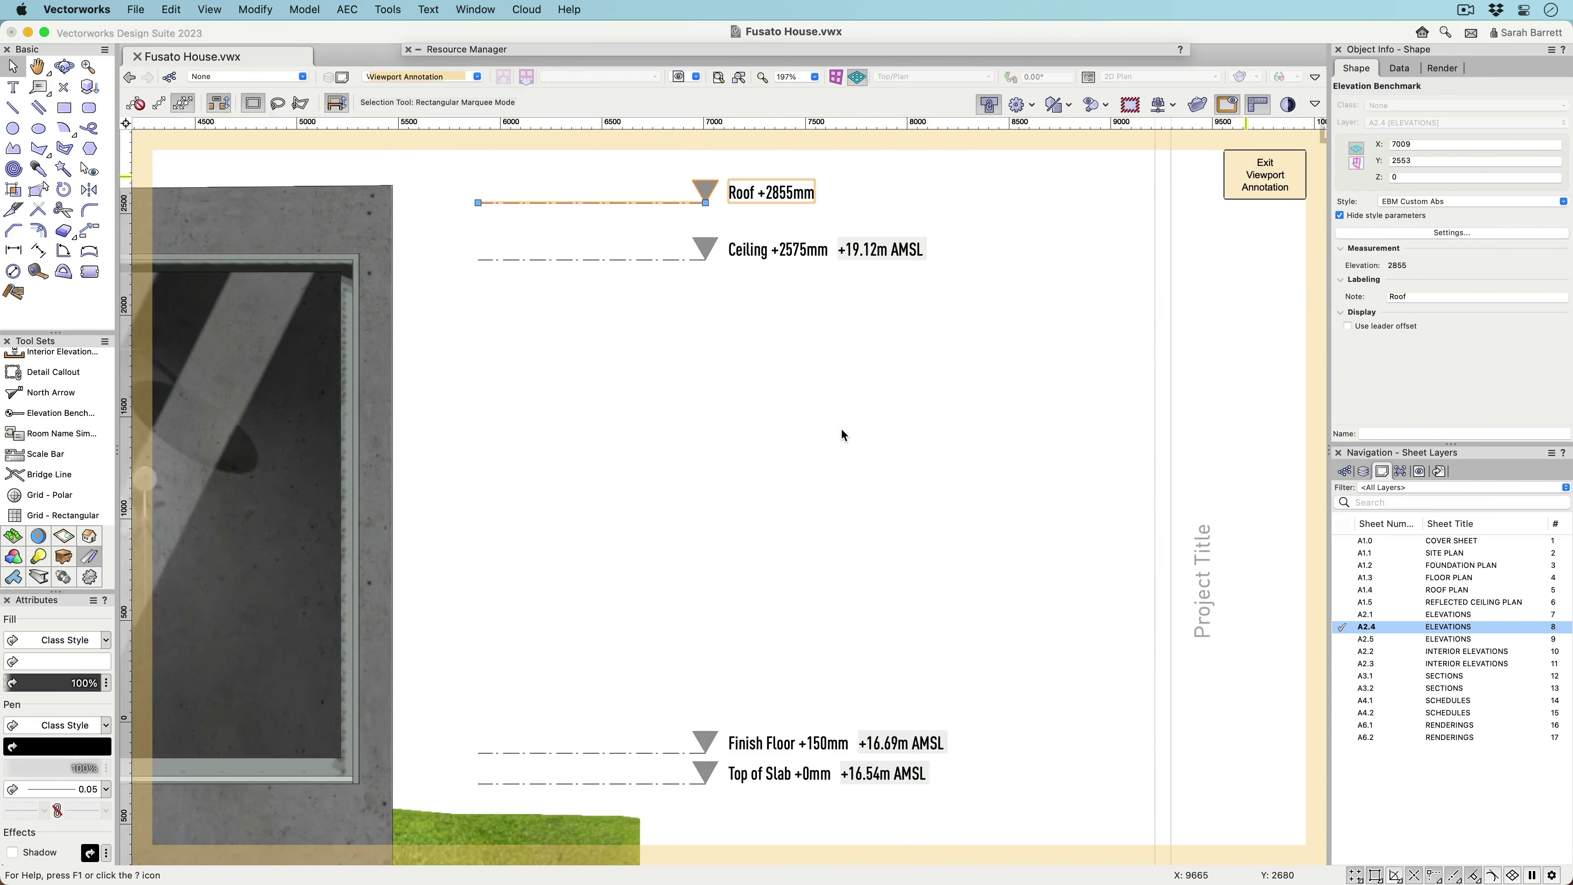
Replace the Roof benchmark's style with EBM Level Abs + ASML from the Resource Selector.
left_click(1447, 201)
left_click(1439, 230)
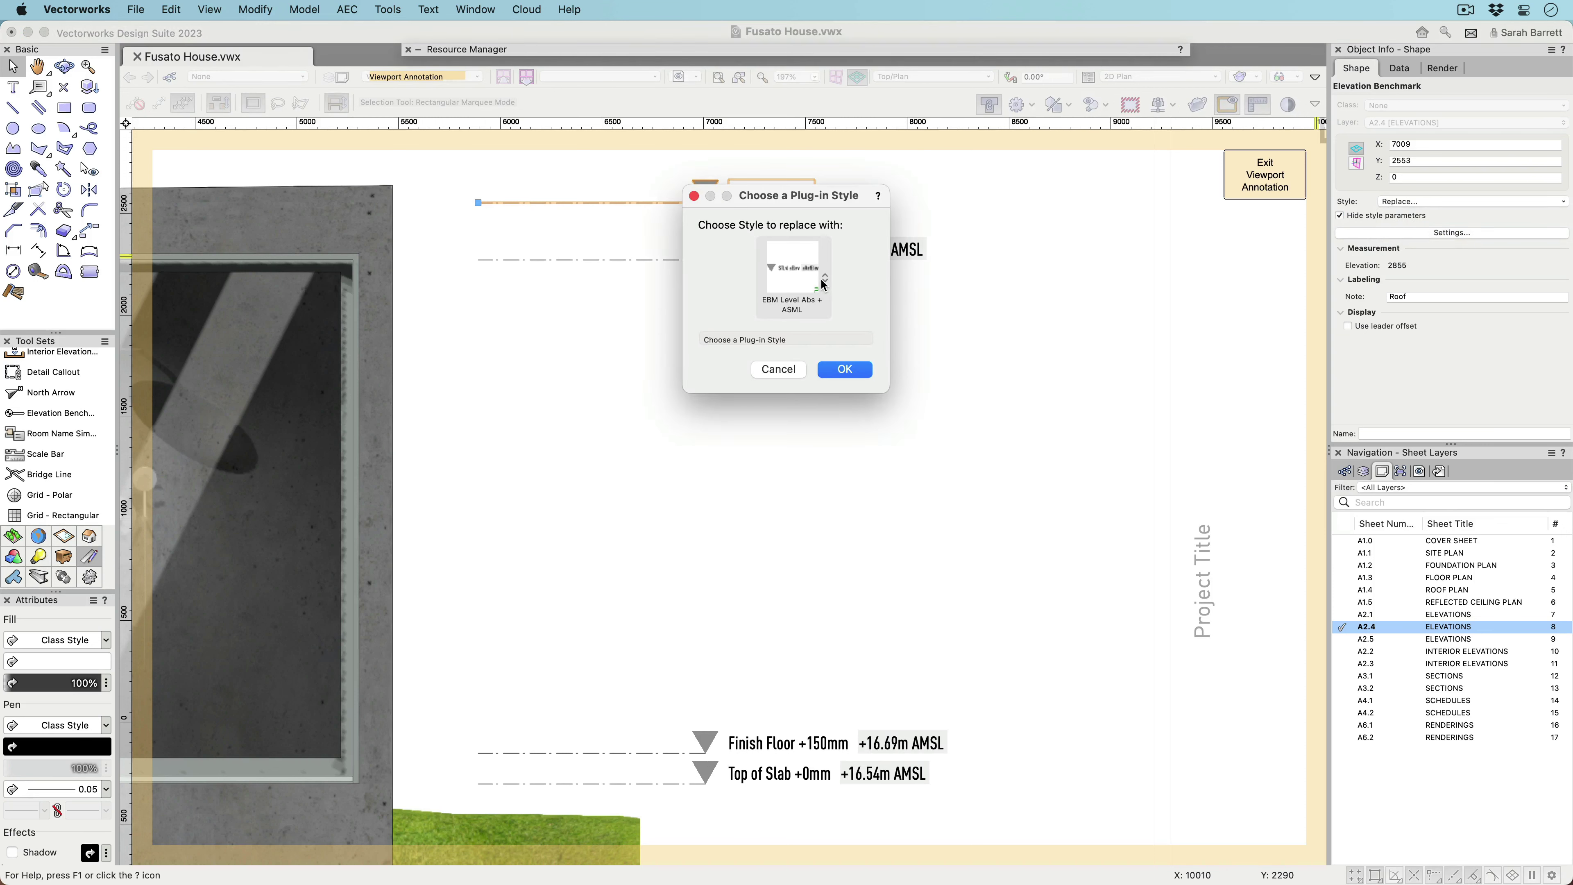
left_click(821, 278)
left_click(870, 533)
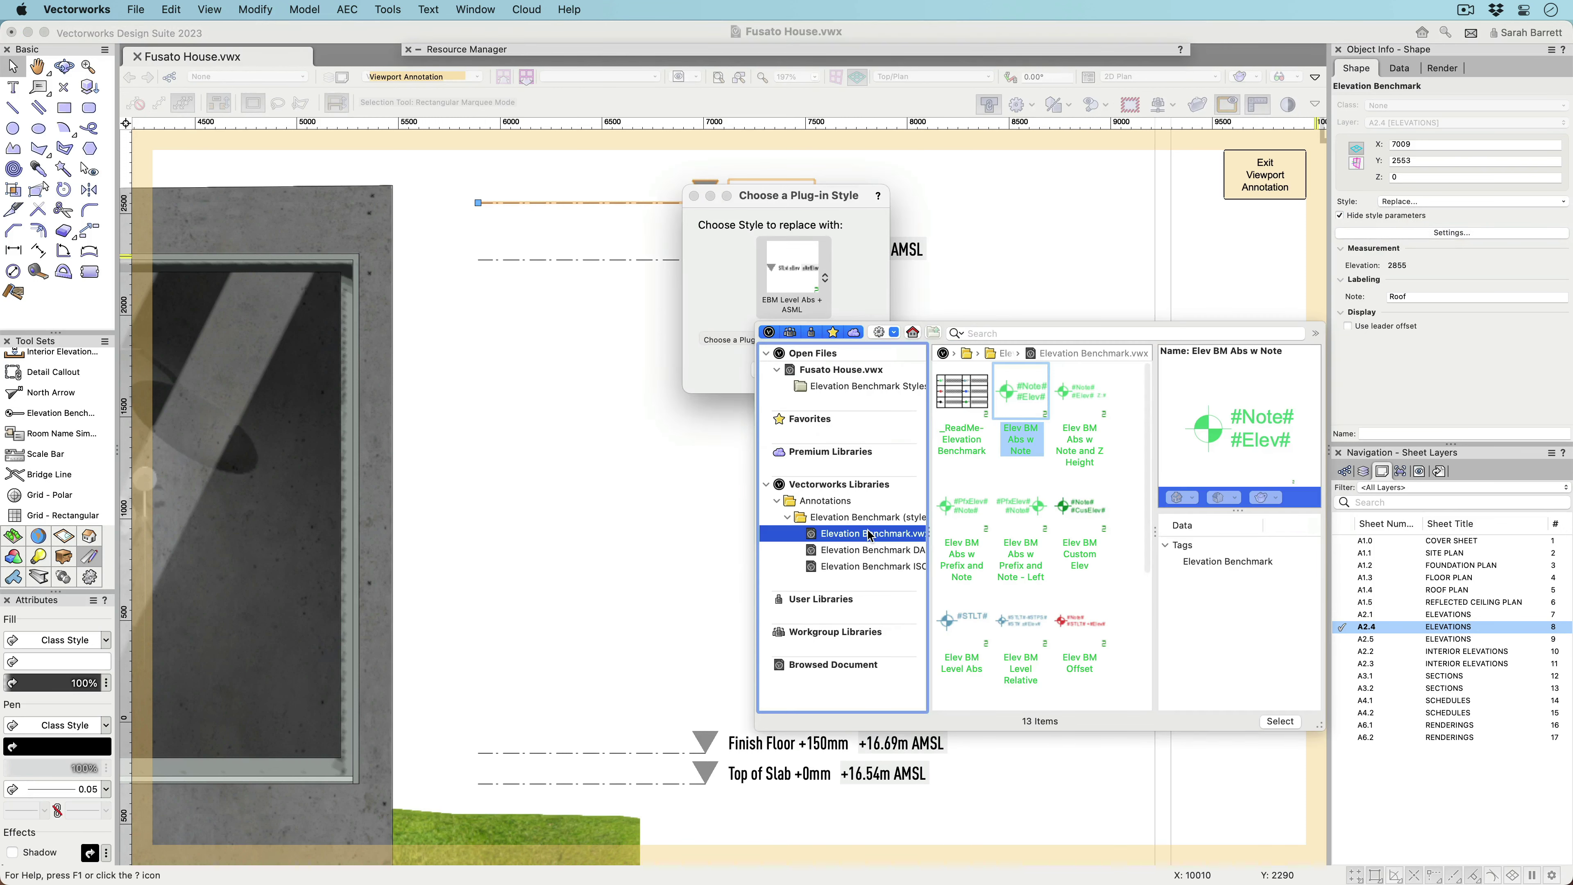
left_click(869, 550)
left_click(871, 566)
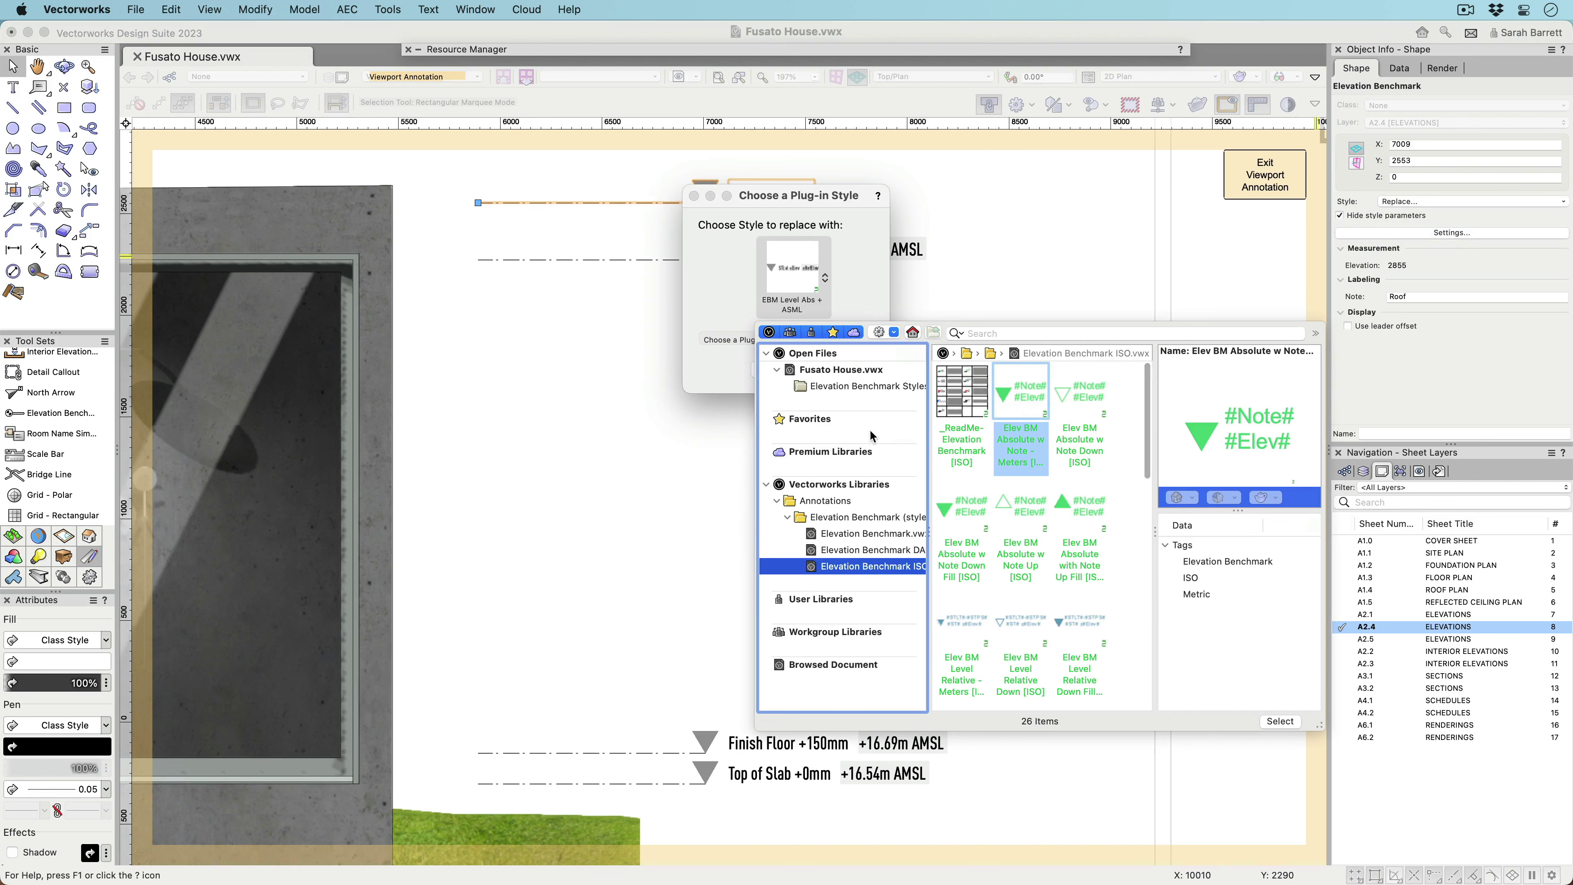
left_click(870, 386)
left_click(1280, 721)
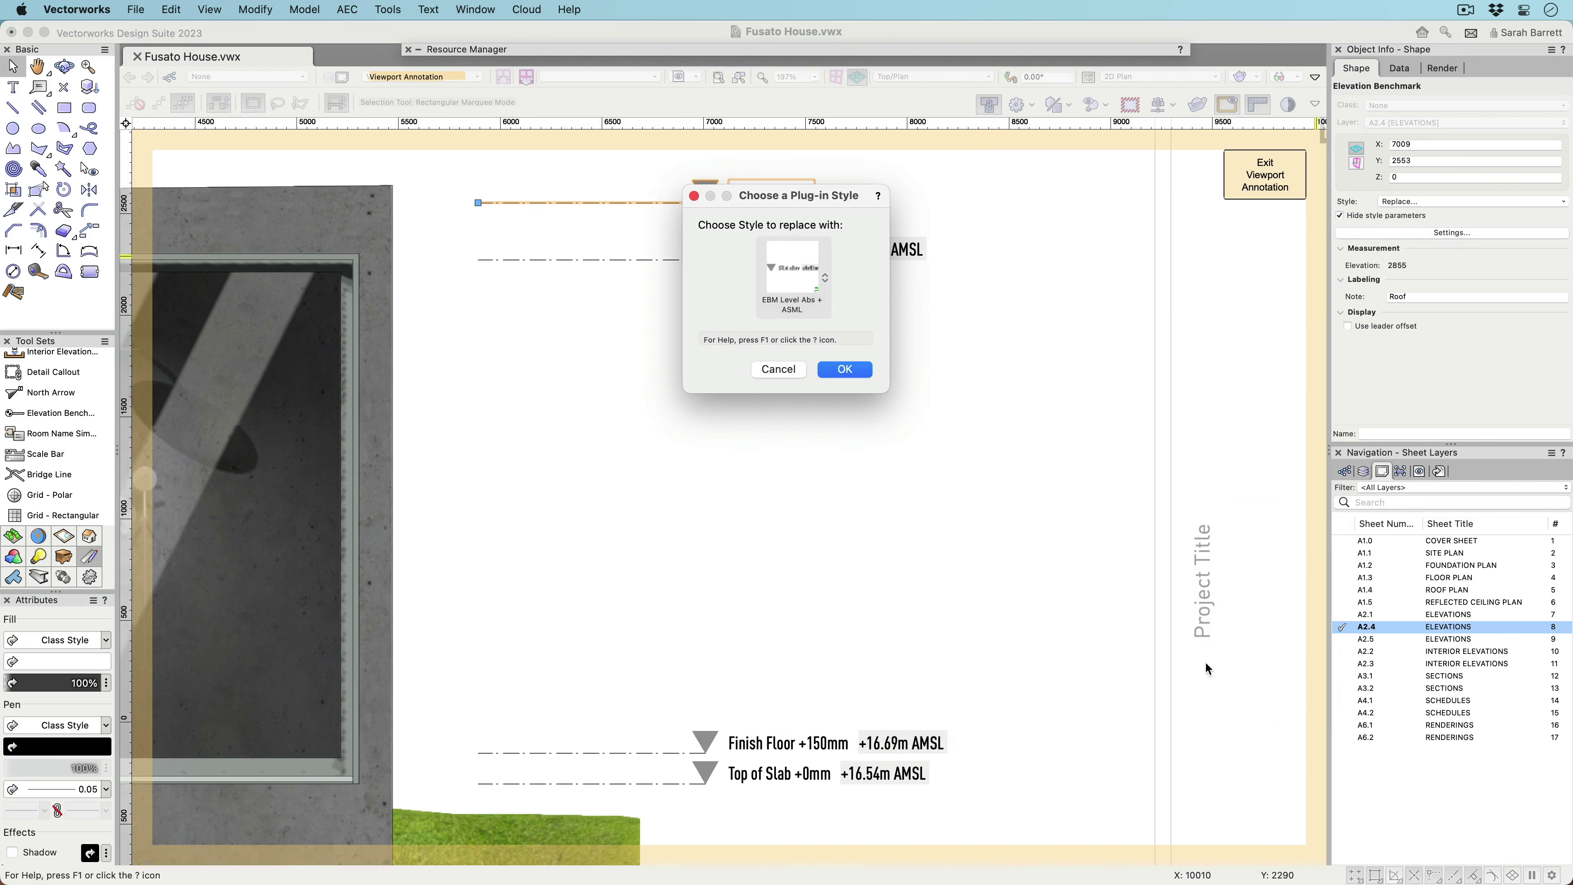
left_click(844, 370)
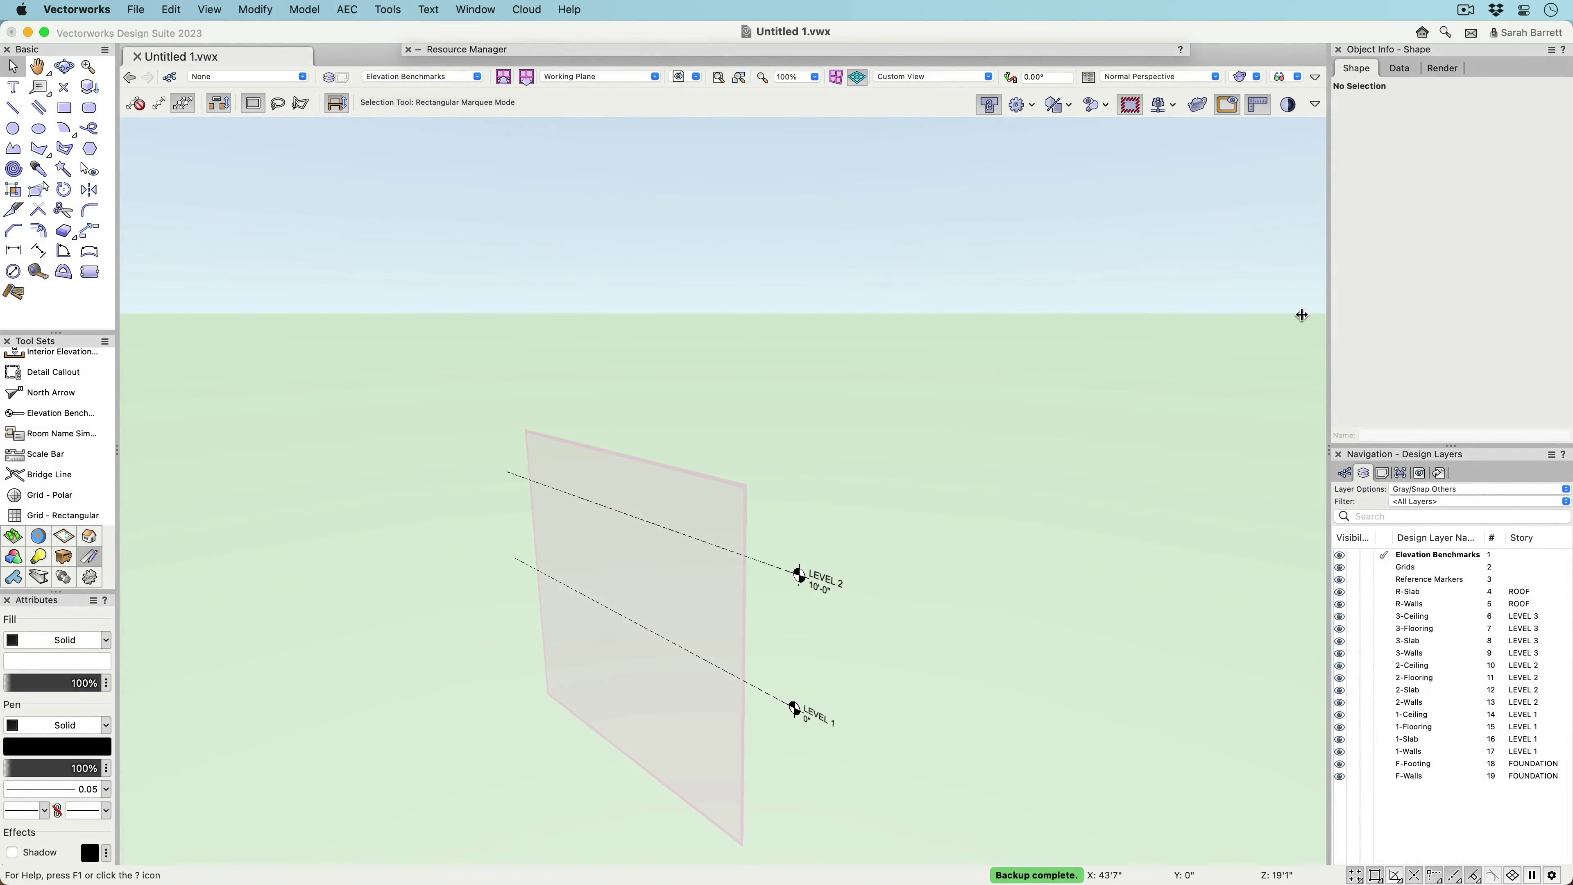
Place a 19'-8" benchmark at the line end and drag a copy up to 26'-9".
left_click(55, 413)
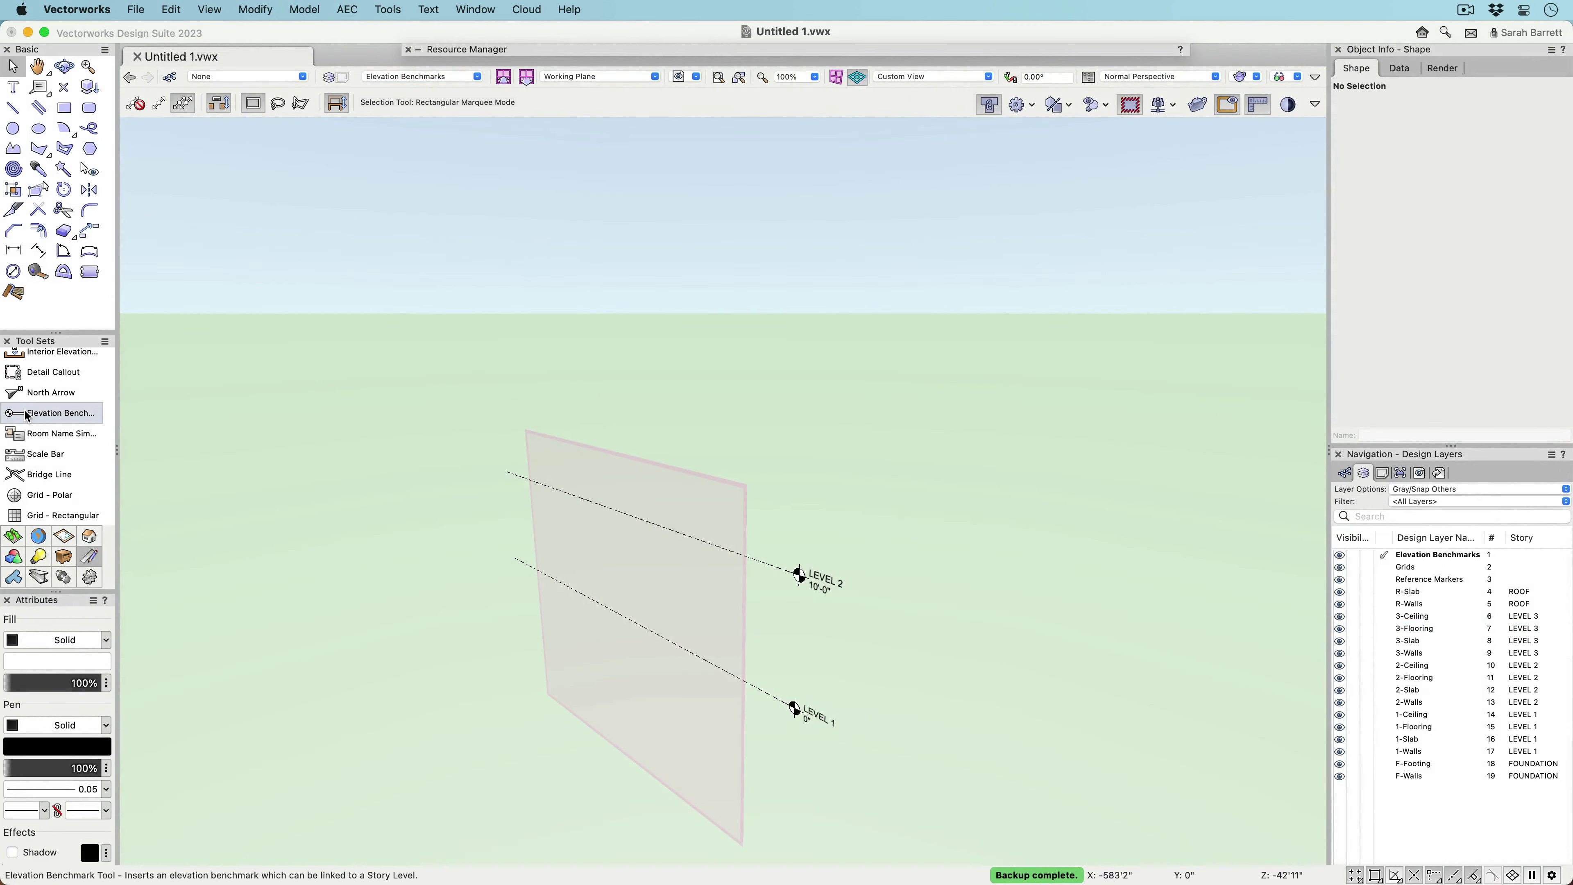
left_click(507, 472)
left_click(496, 381)
left_click(795, 576)
key("x")
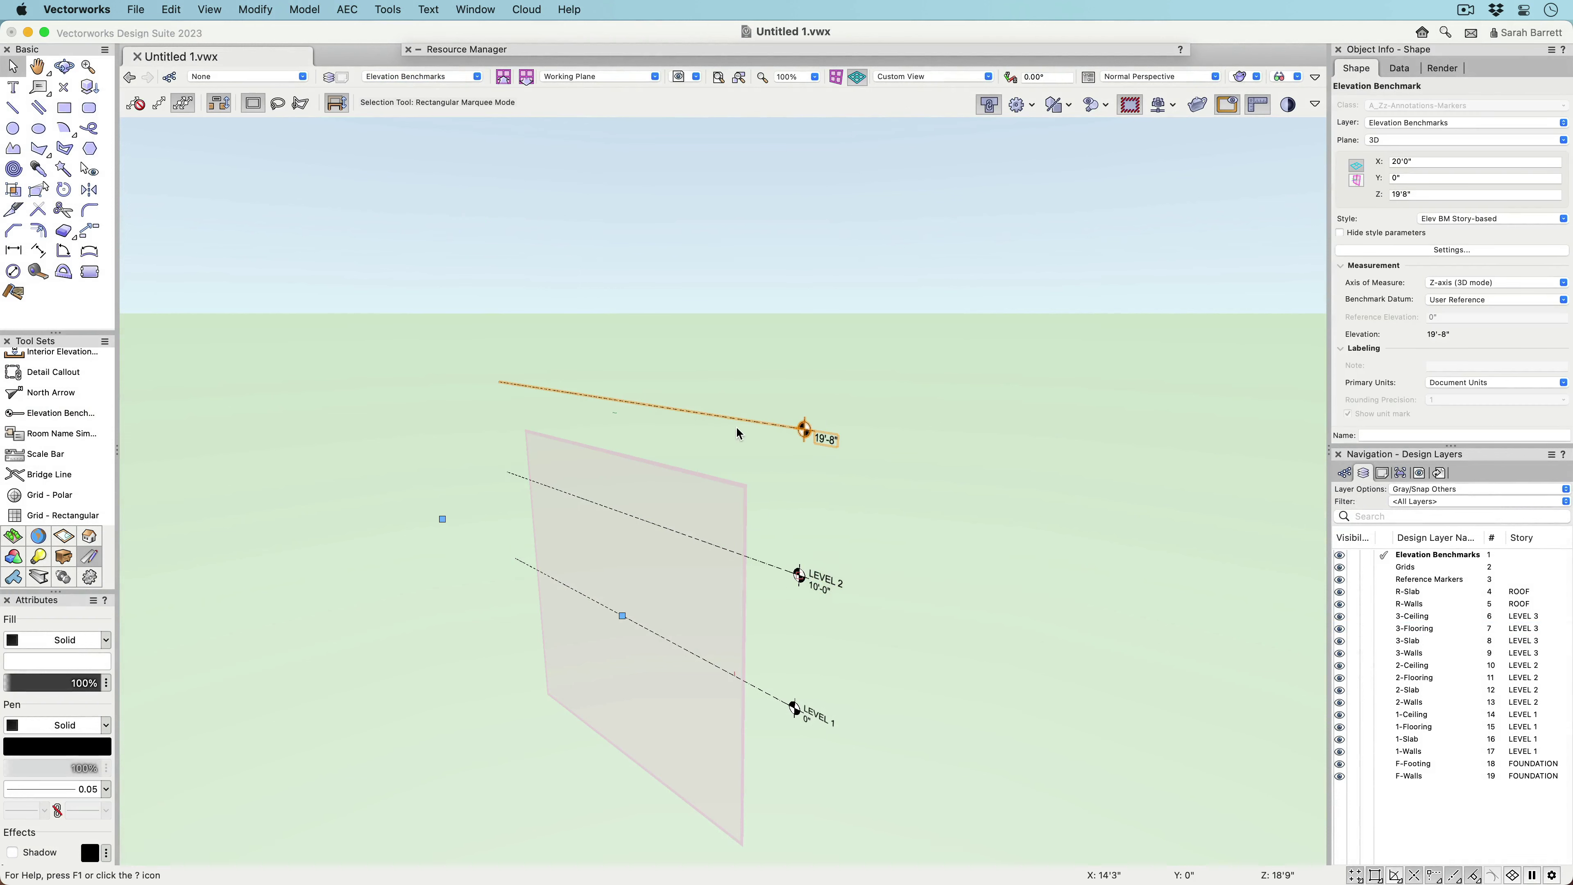
left_click_drag(741, 419, 741, 313)
Link the upper benchmark's datum to the ROOF story and the lower one to LEVEL 3.
left_click(1463, 299)
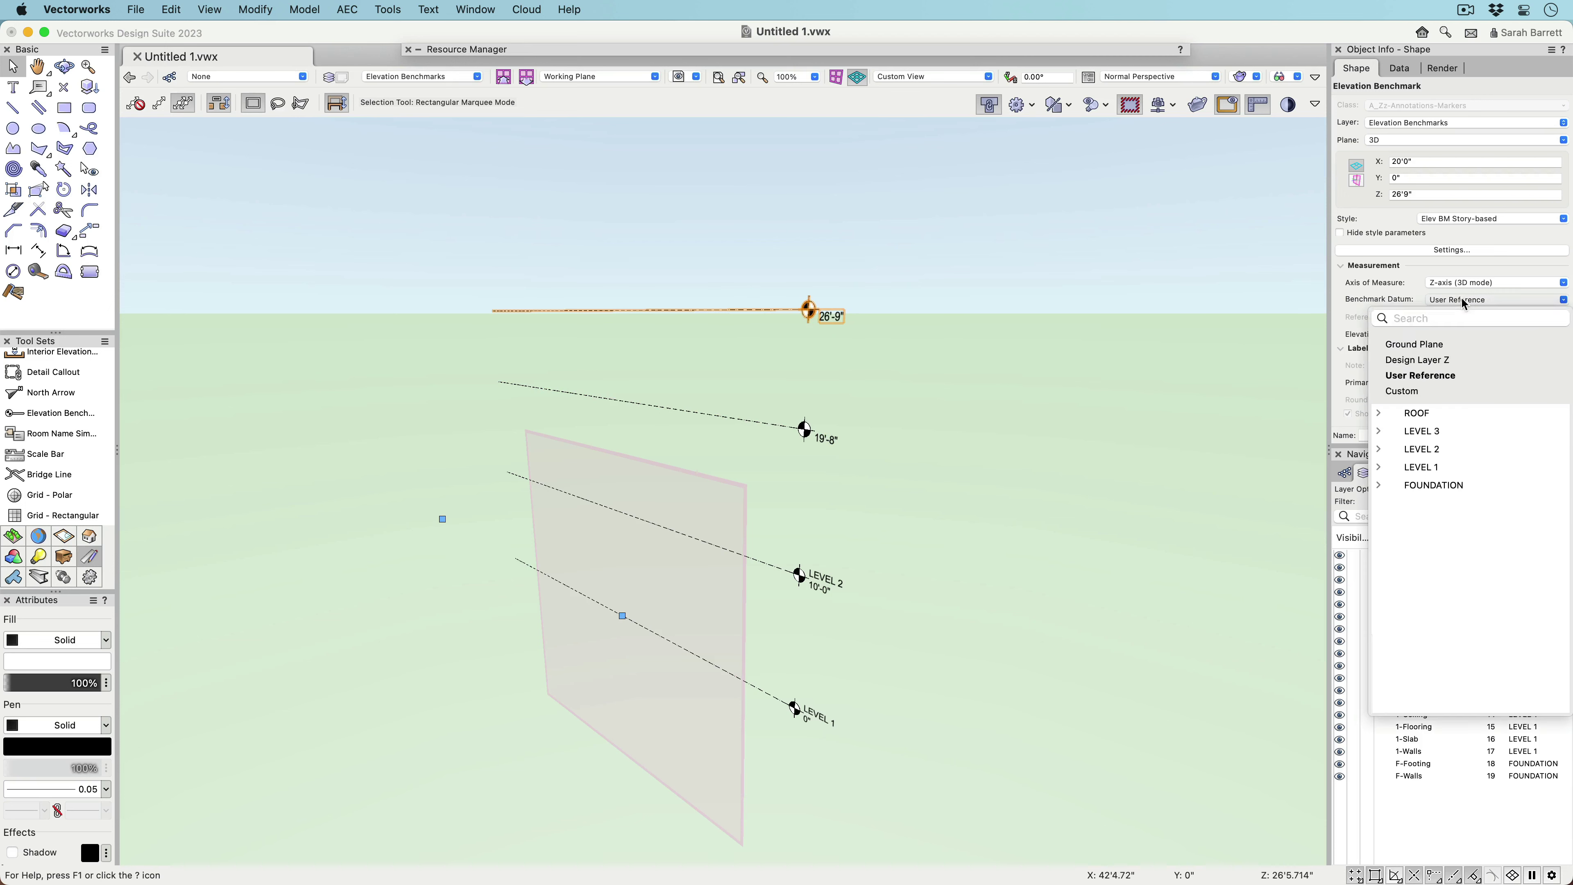
left_click(1380, 413)
left_click(1430, 430)
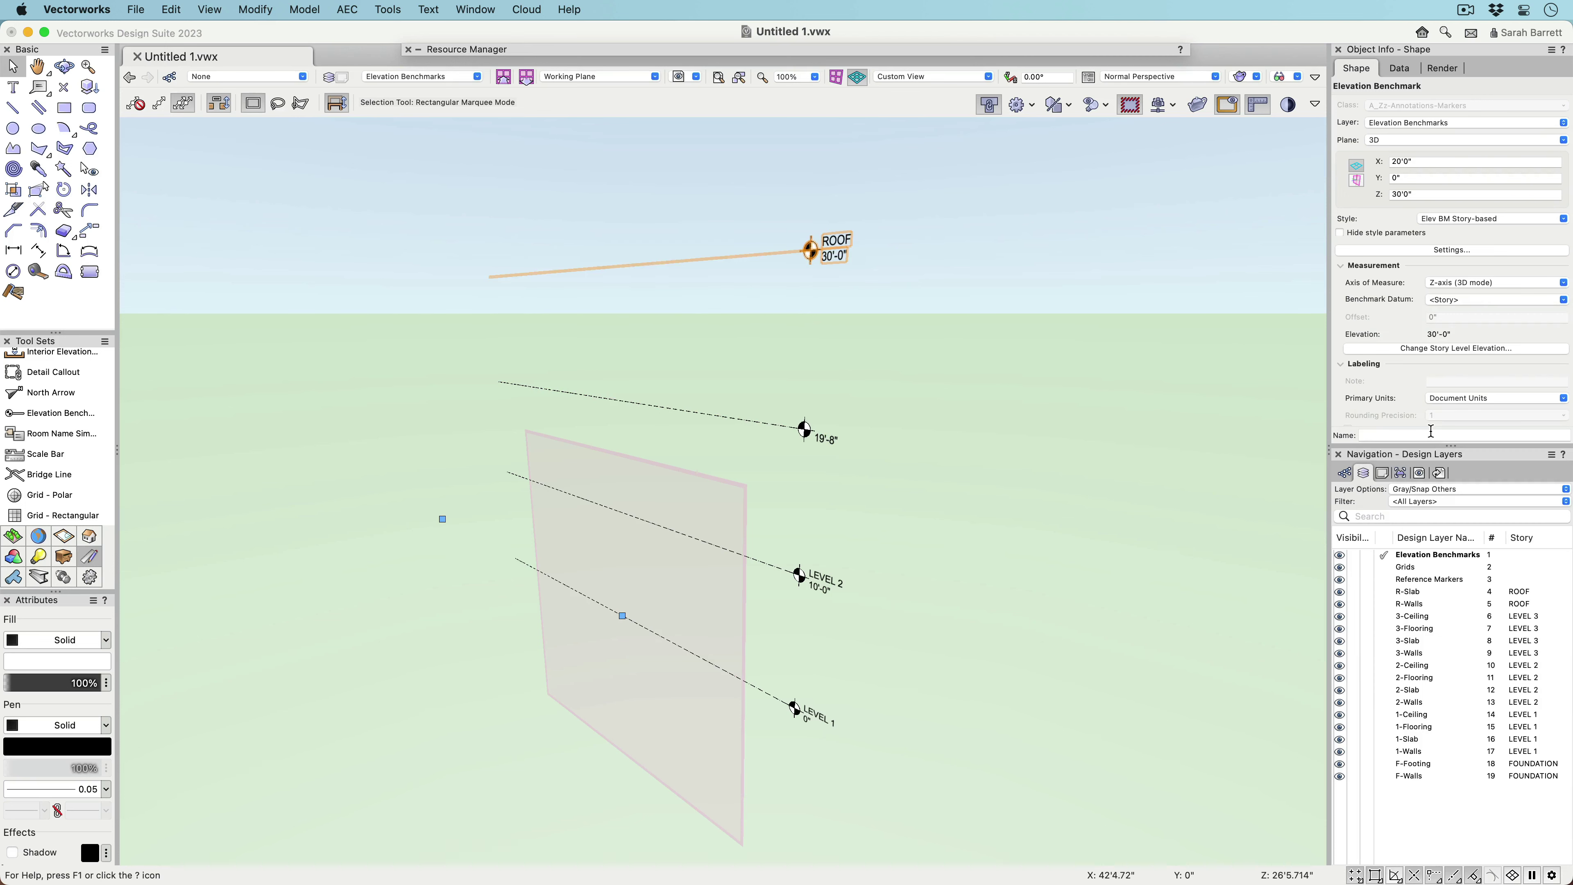
left_click(782, 436)
left_click(1456, 300)
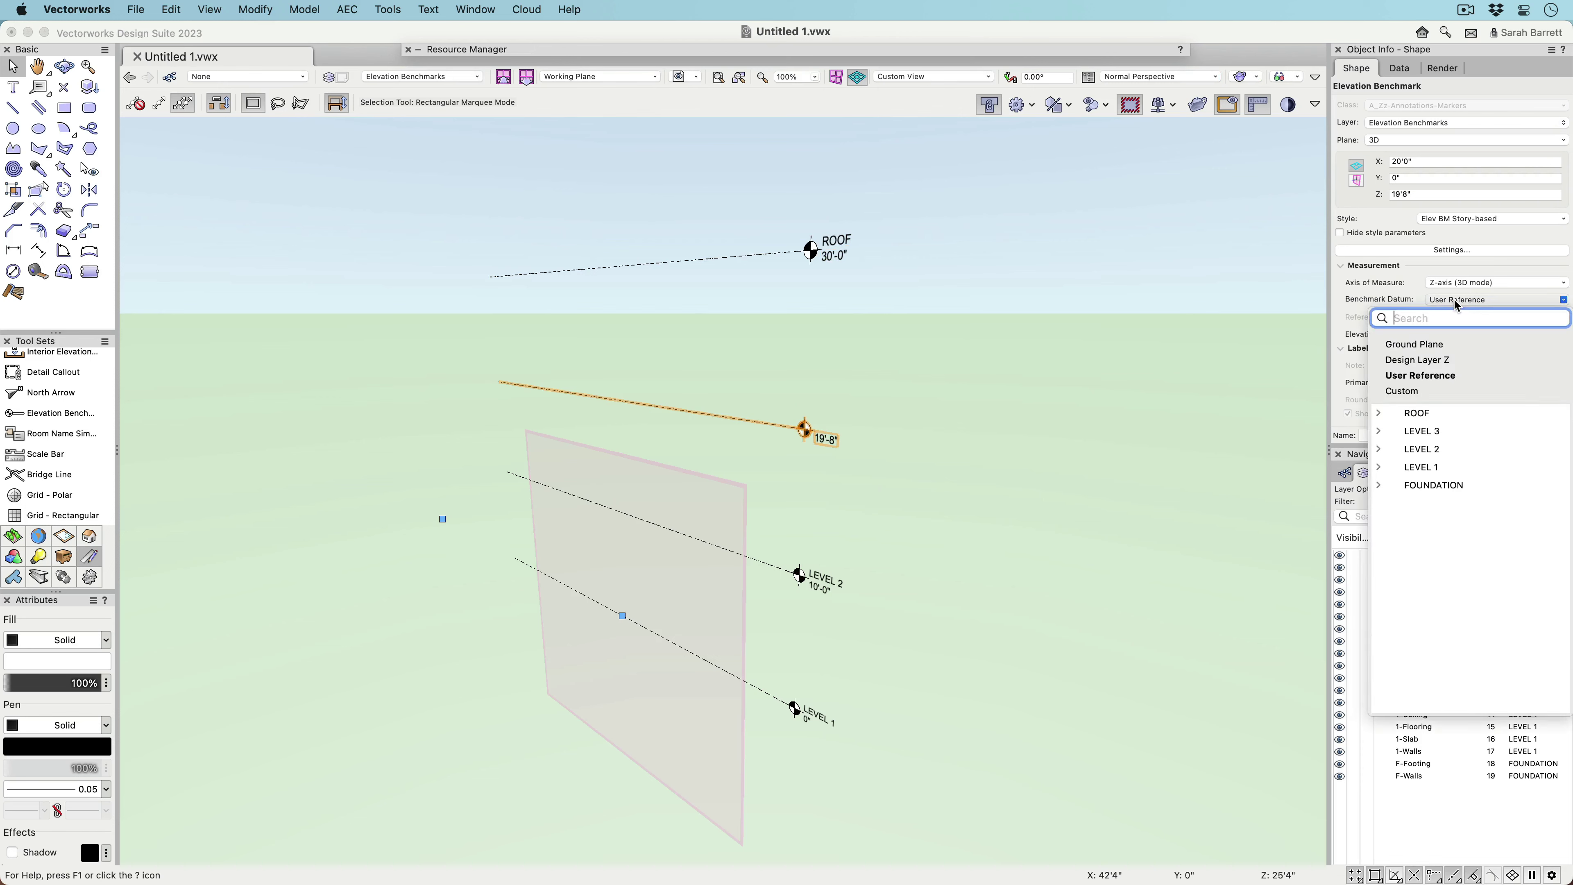
left_click(1379, 430)
left_click(1436, 449)
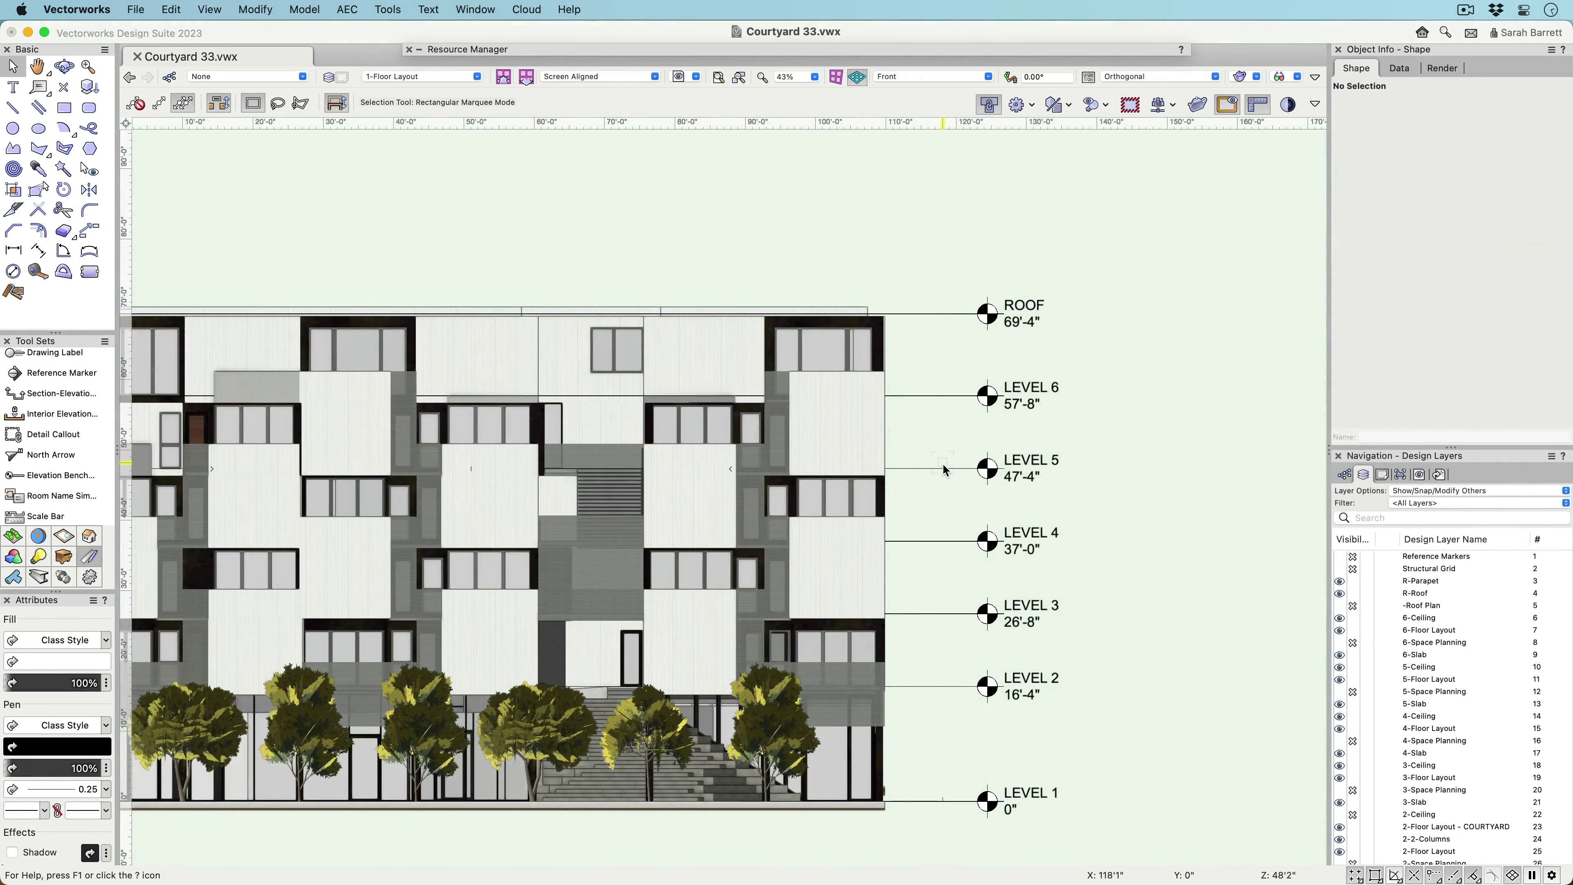
Change the LEVEL 5 story elevation to 48', moving all stories above it as well.
left_click(944, 466)
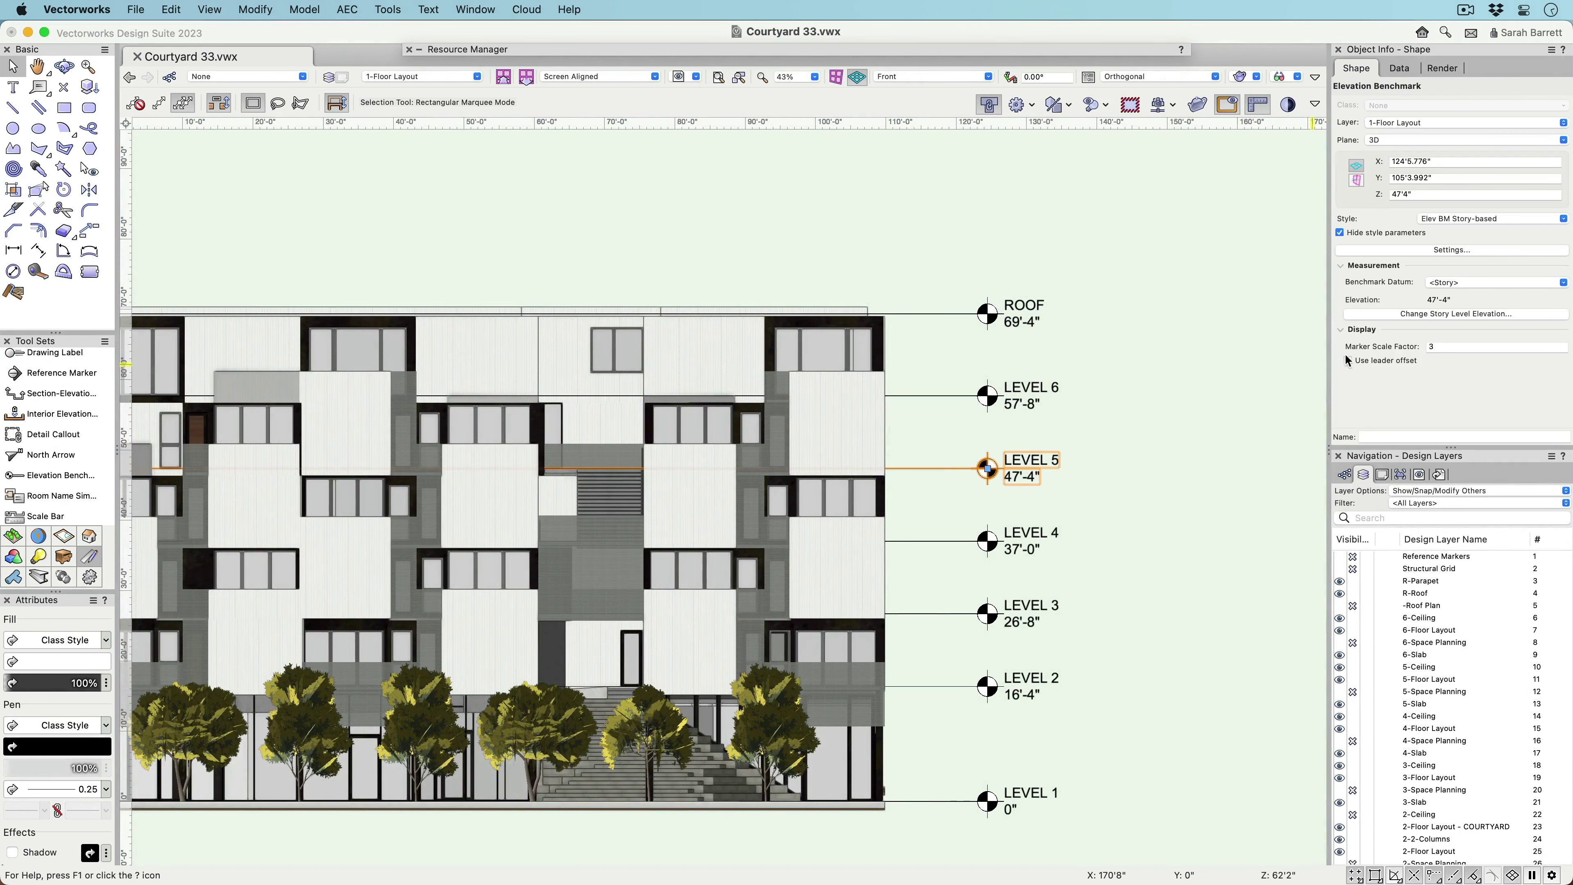
left_click(1393, 316)
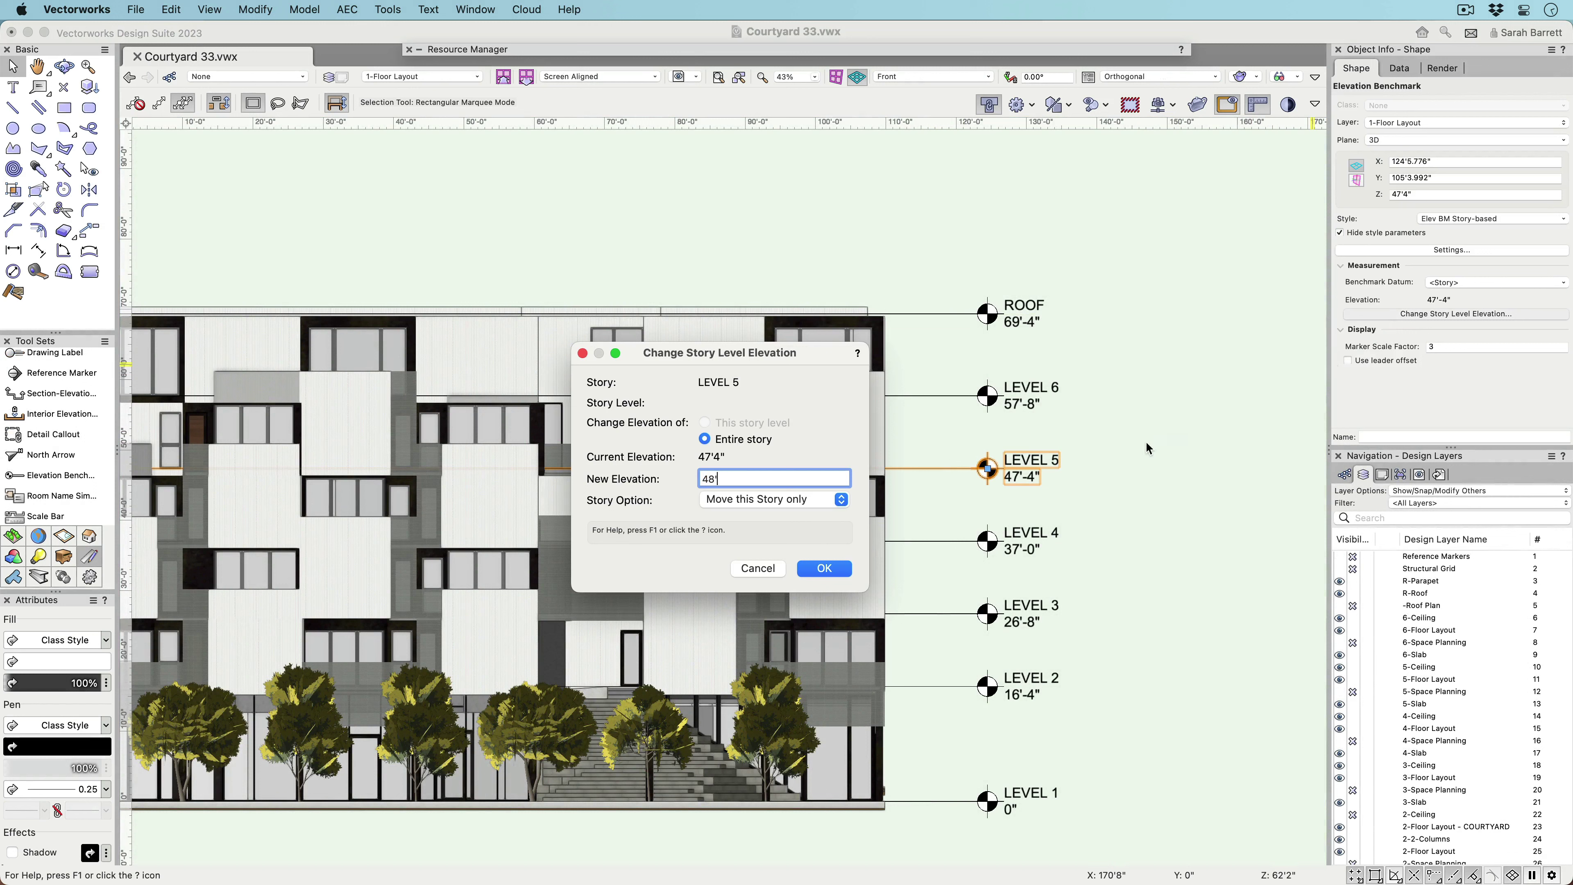
left_click(800, 501)
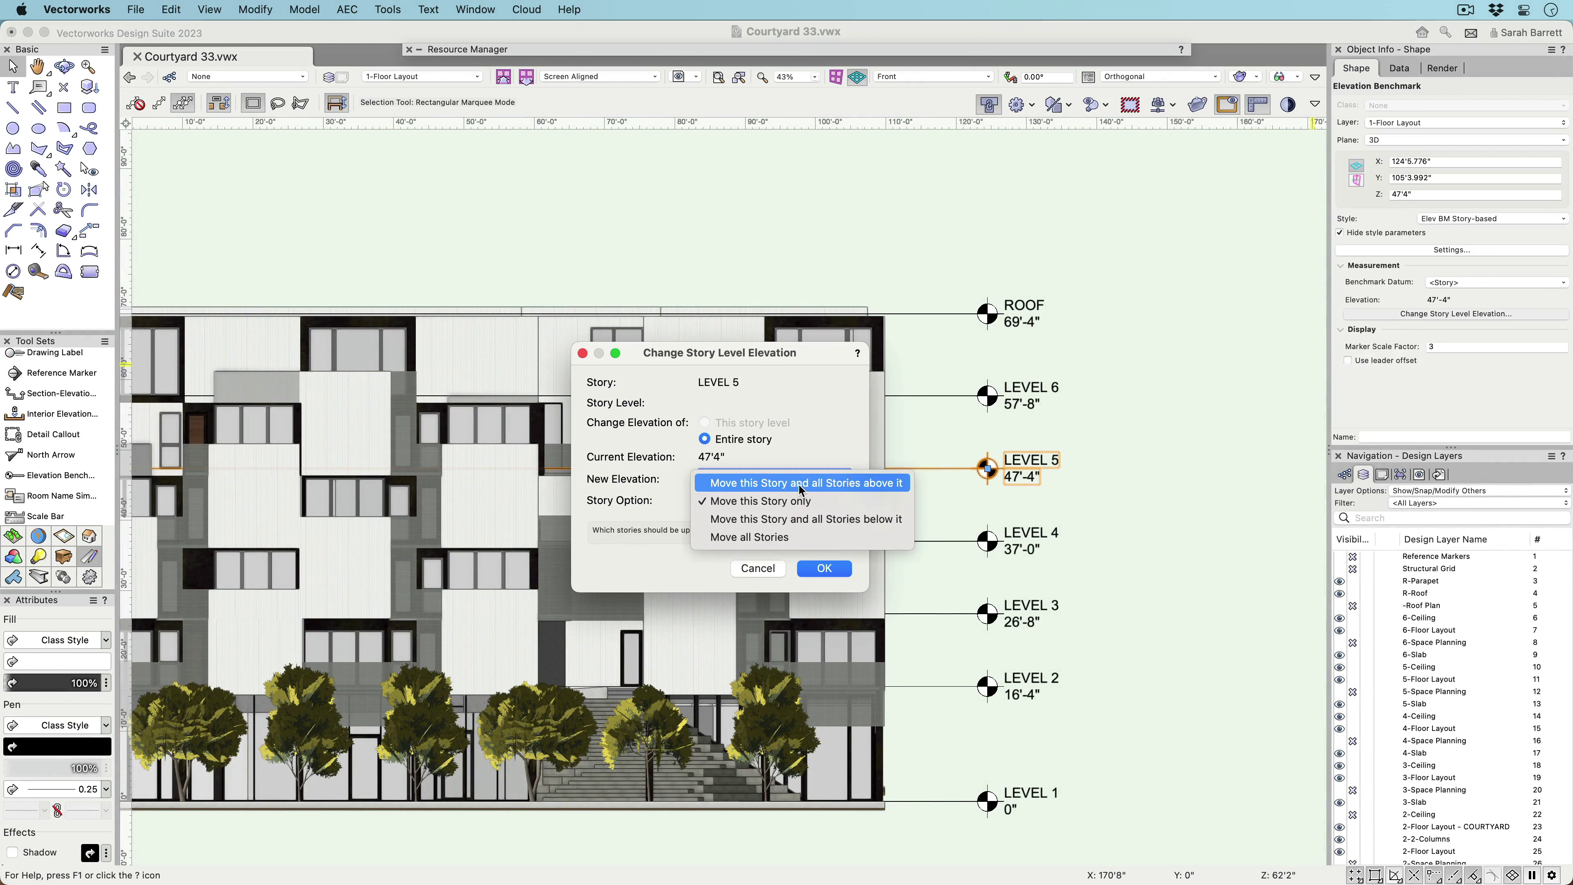
left_click(800, 483)
left_click(824, 568)
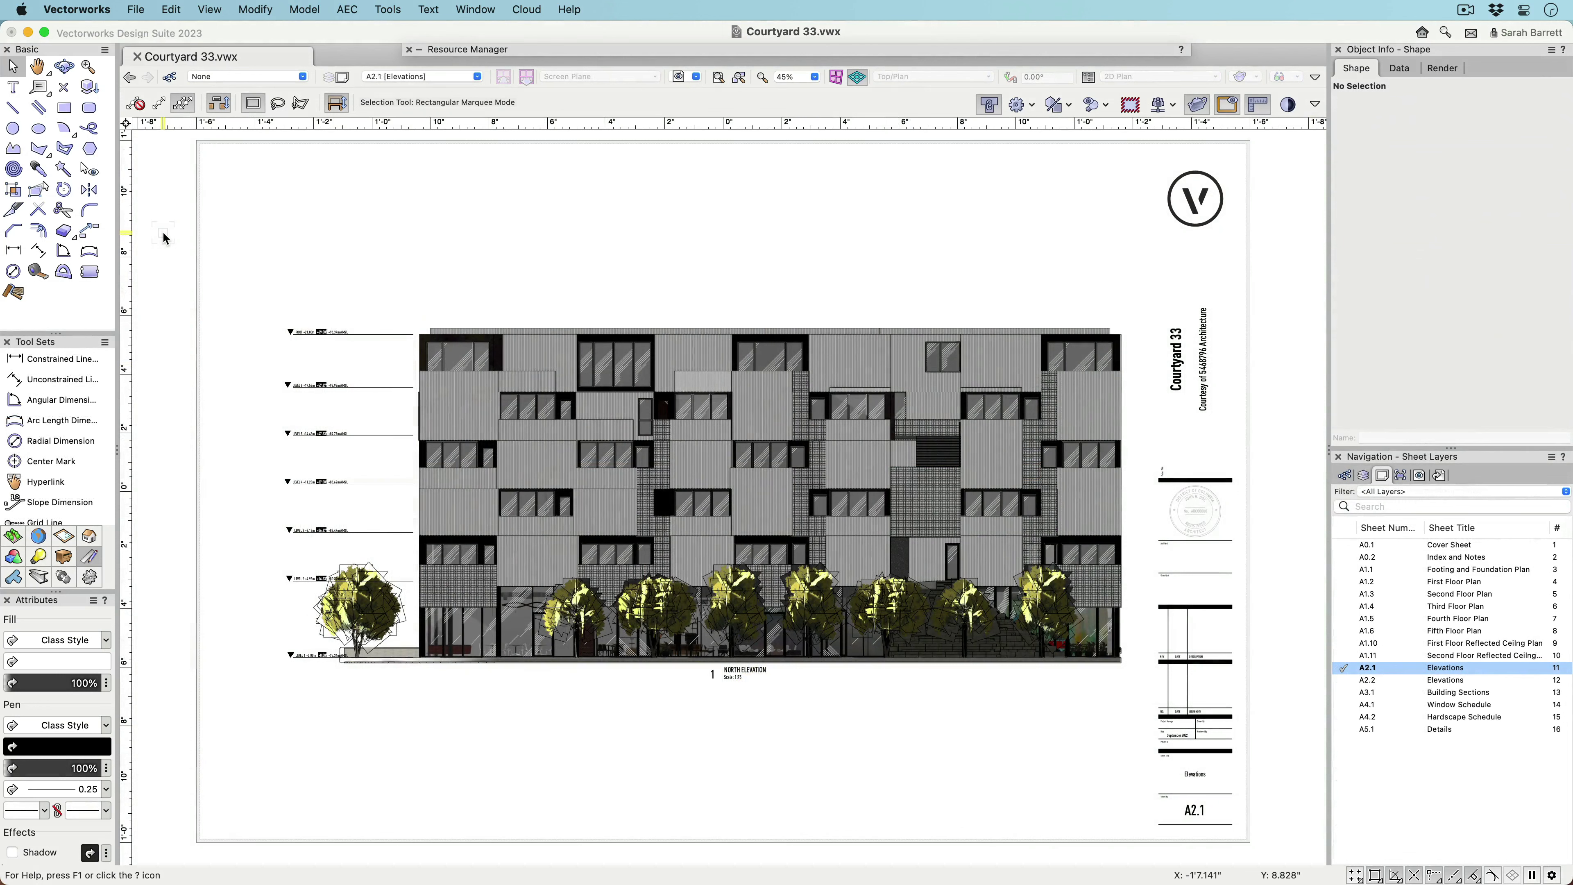
Zoom to the level markers and edit the story-based benchmark style from the resources panel.
key("c")
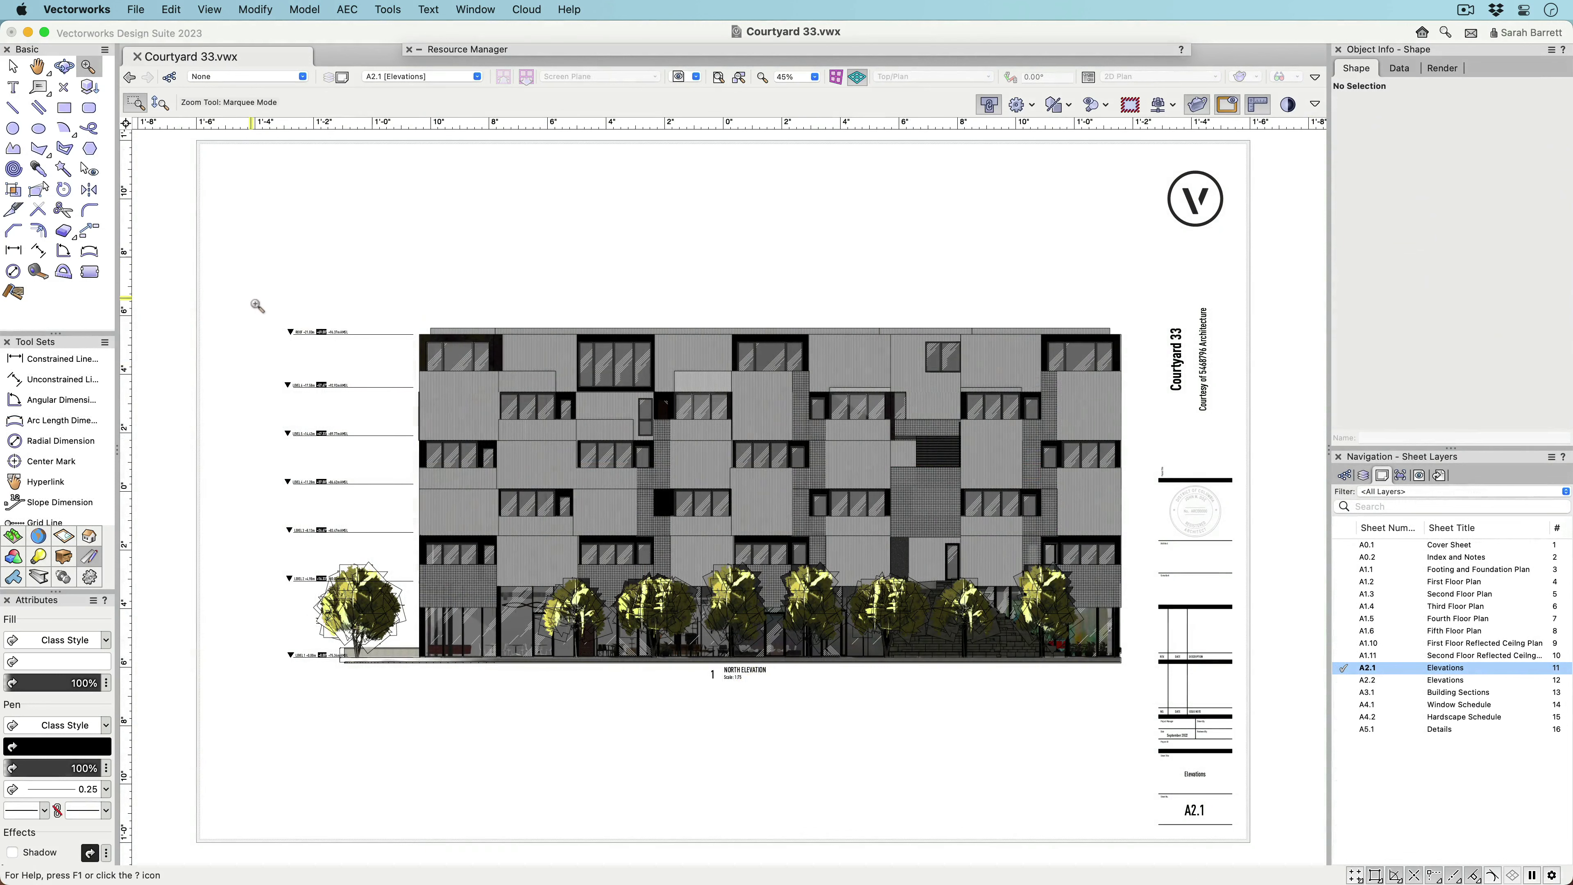
left_click_drag(258, 306, 413, 503)
key("x")
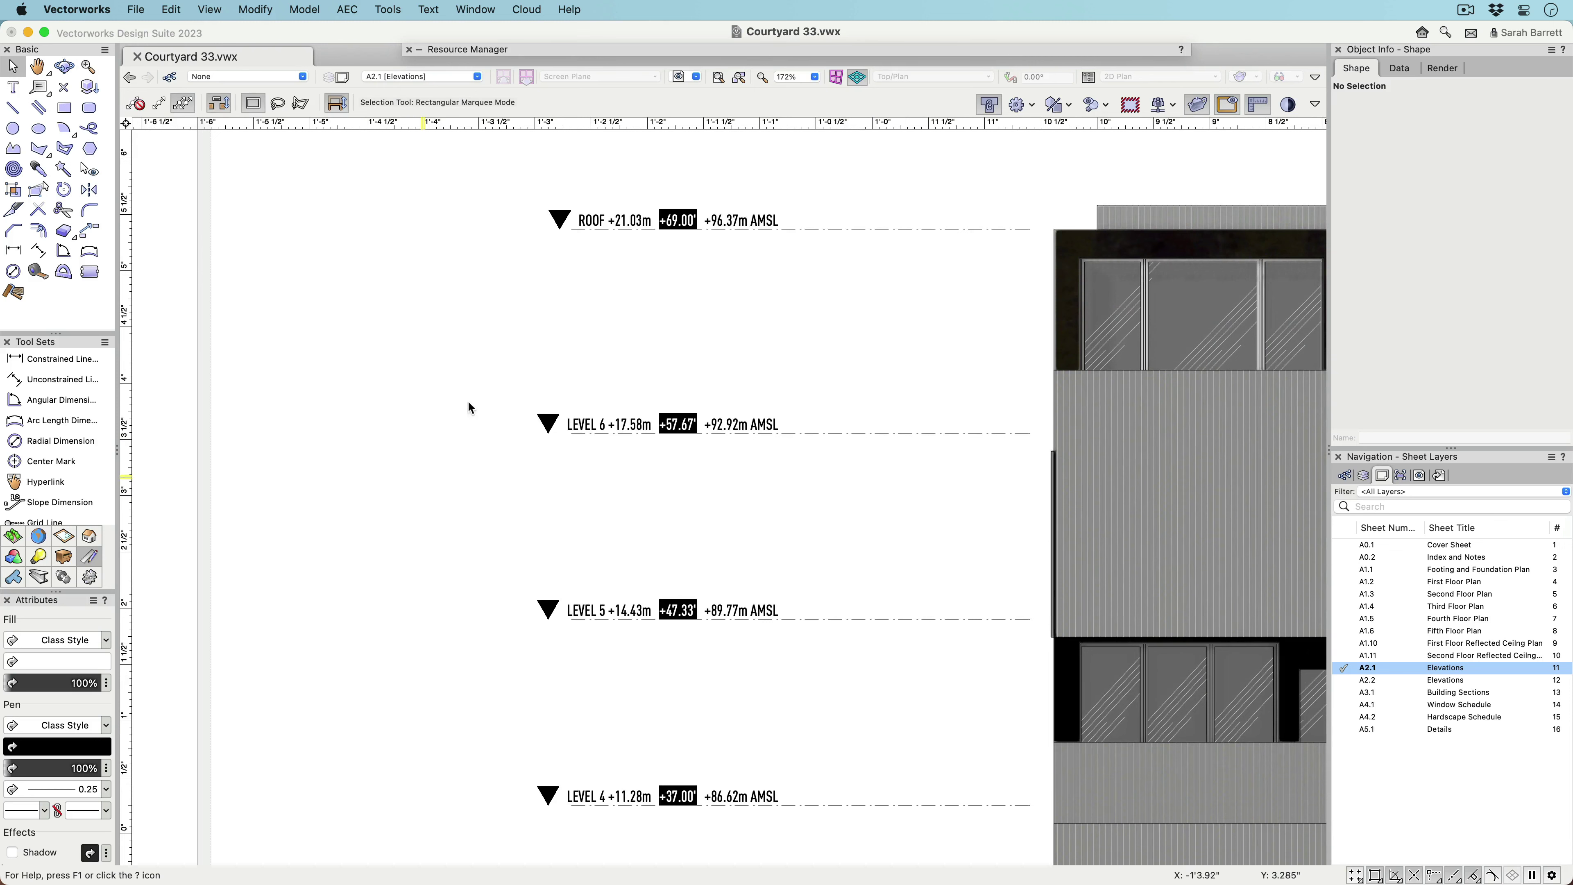
double_click(510, 54)
right_click(589, 111)
left_click(633, 212)
Inspect the units of the ±XX.XX' label field, then discard the field changes.
key("Tab")
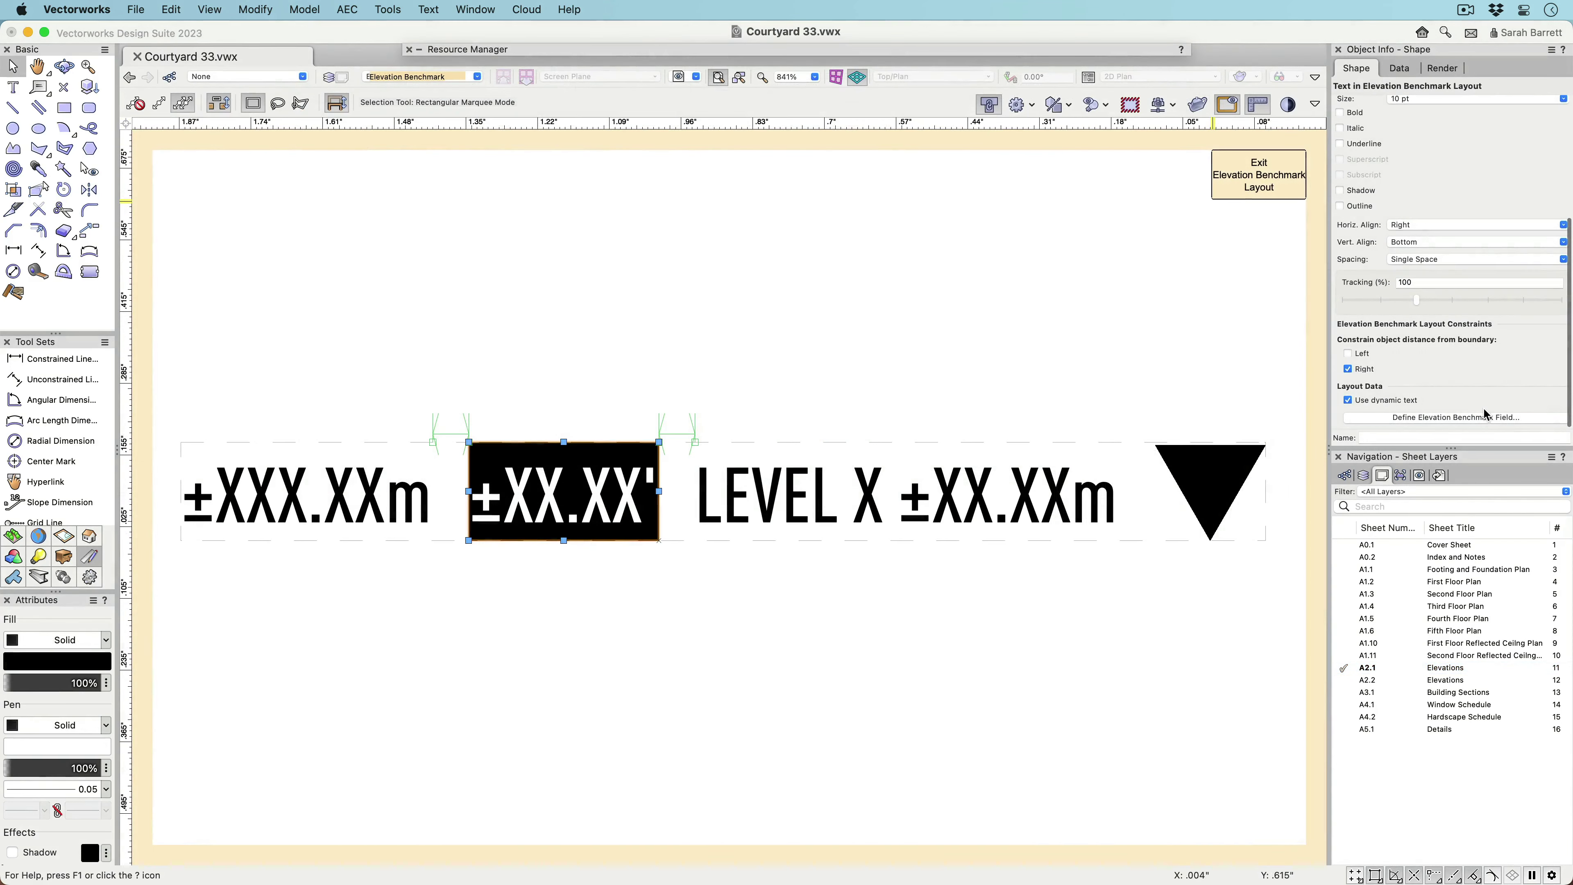
left_click(1485, 417)
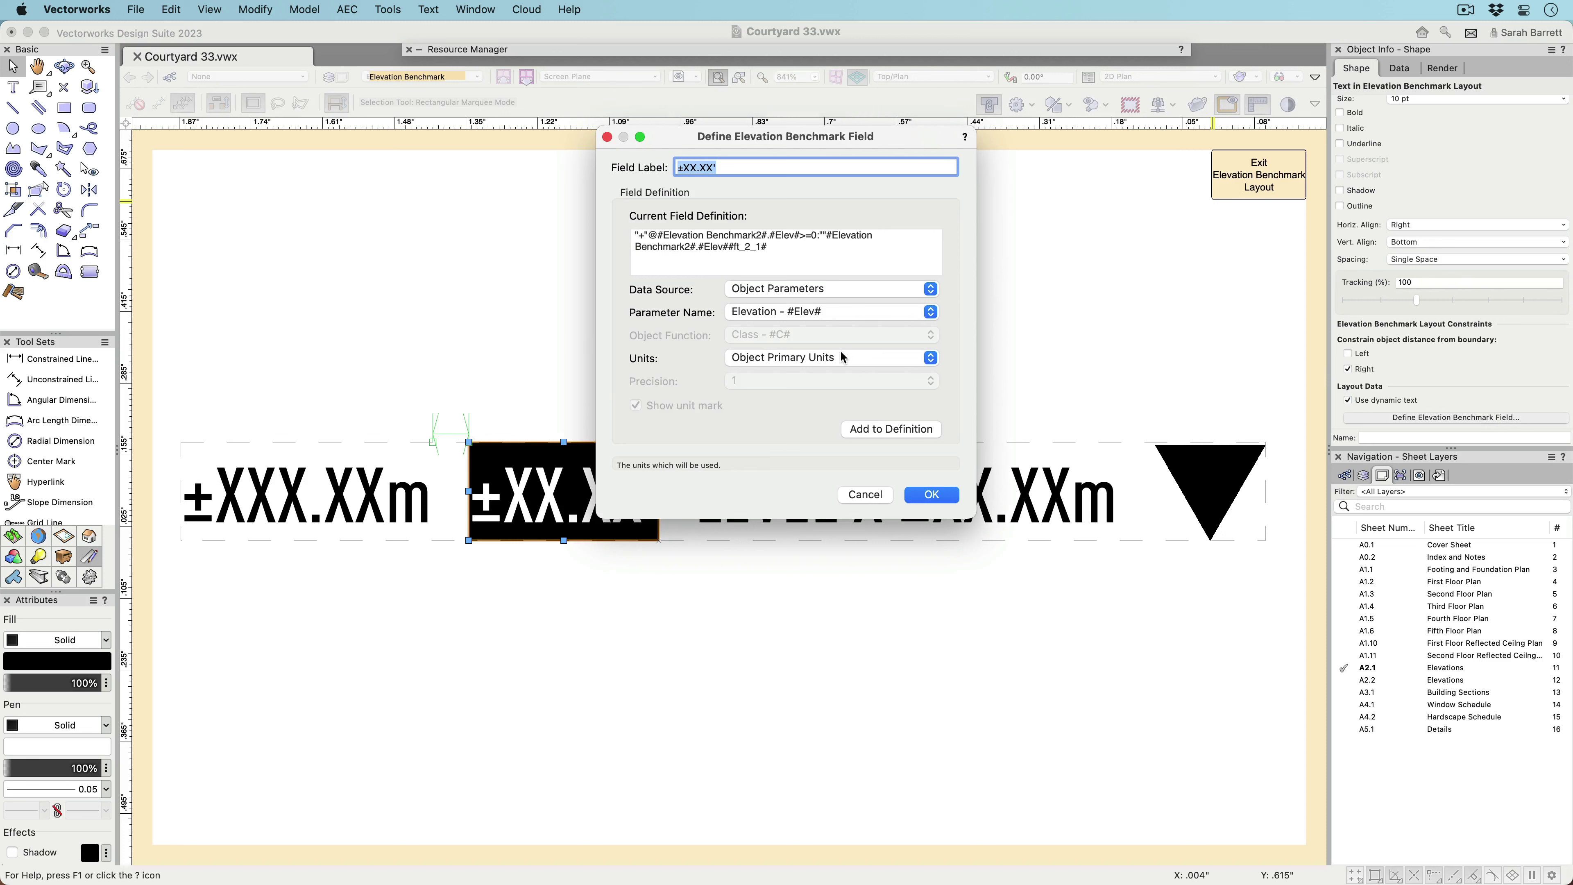
left_click(838, 358)
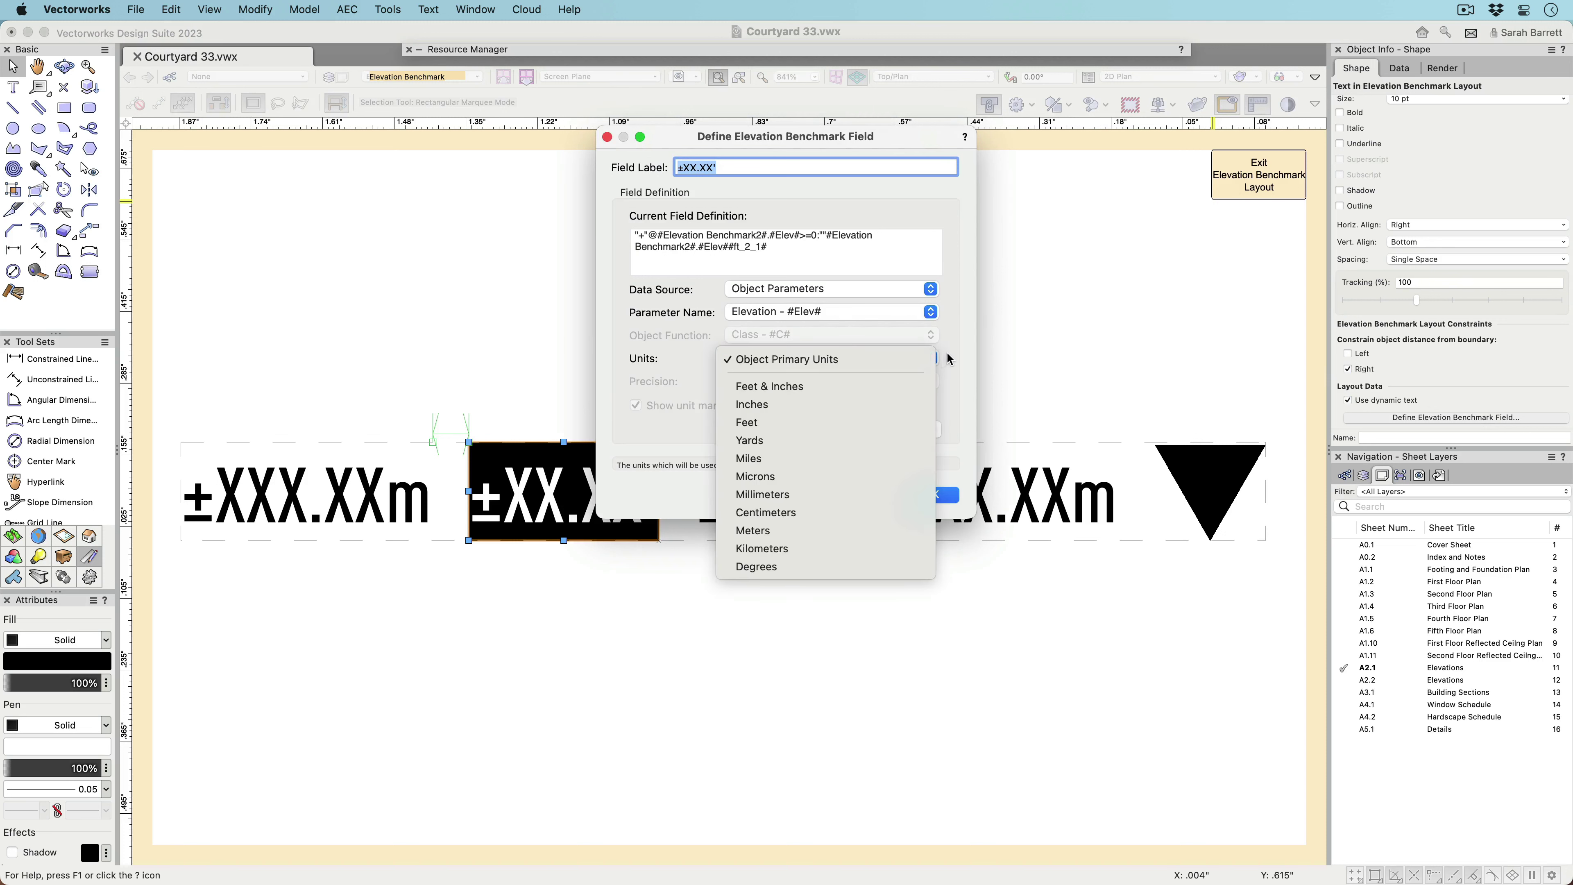
key("Escape")
left_click(866, 495)
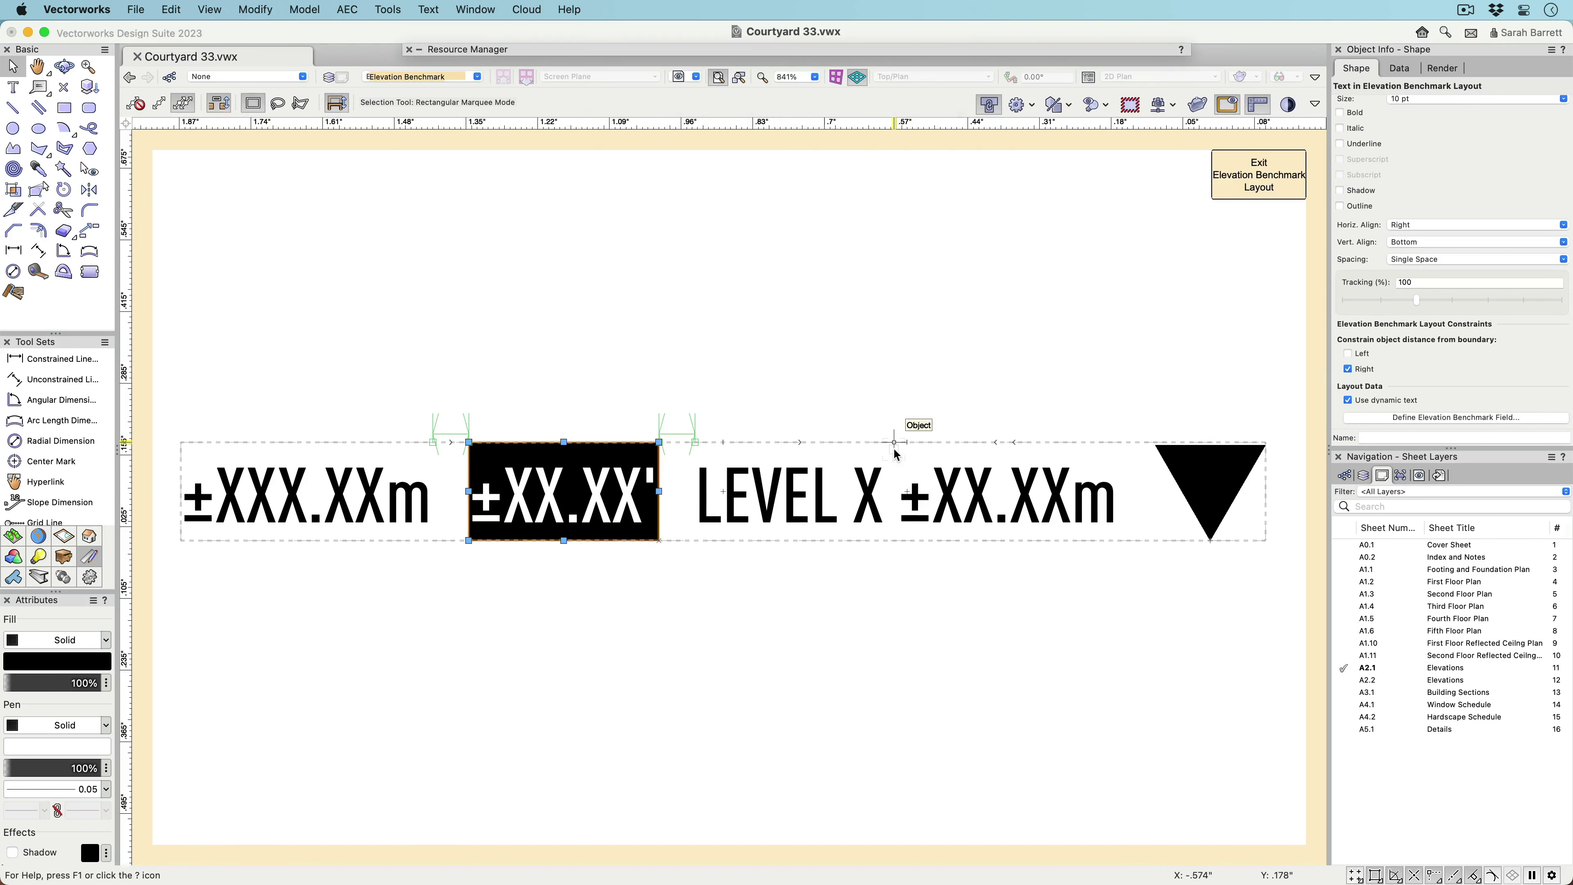
Exit the marker layout, confirm the benchmark style, and select the section viewport.
left_click(1246, 200)
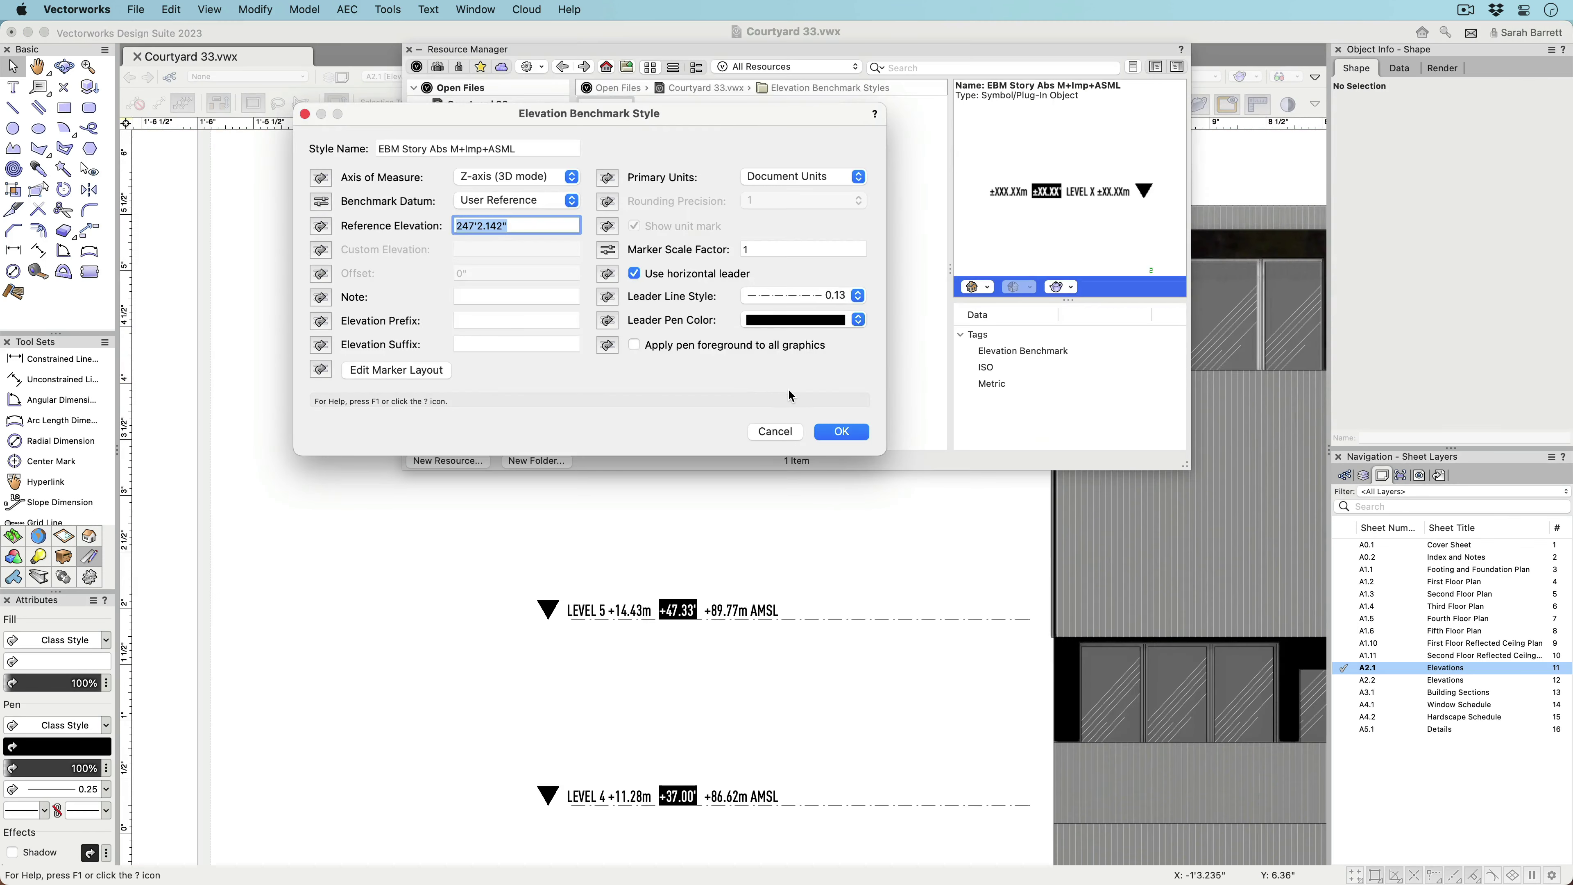
left_click(840, 432)
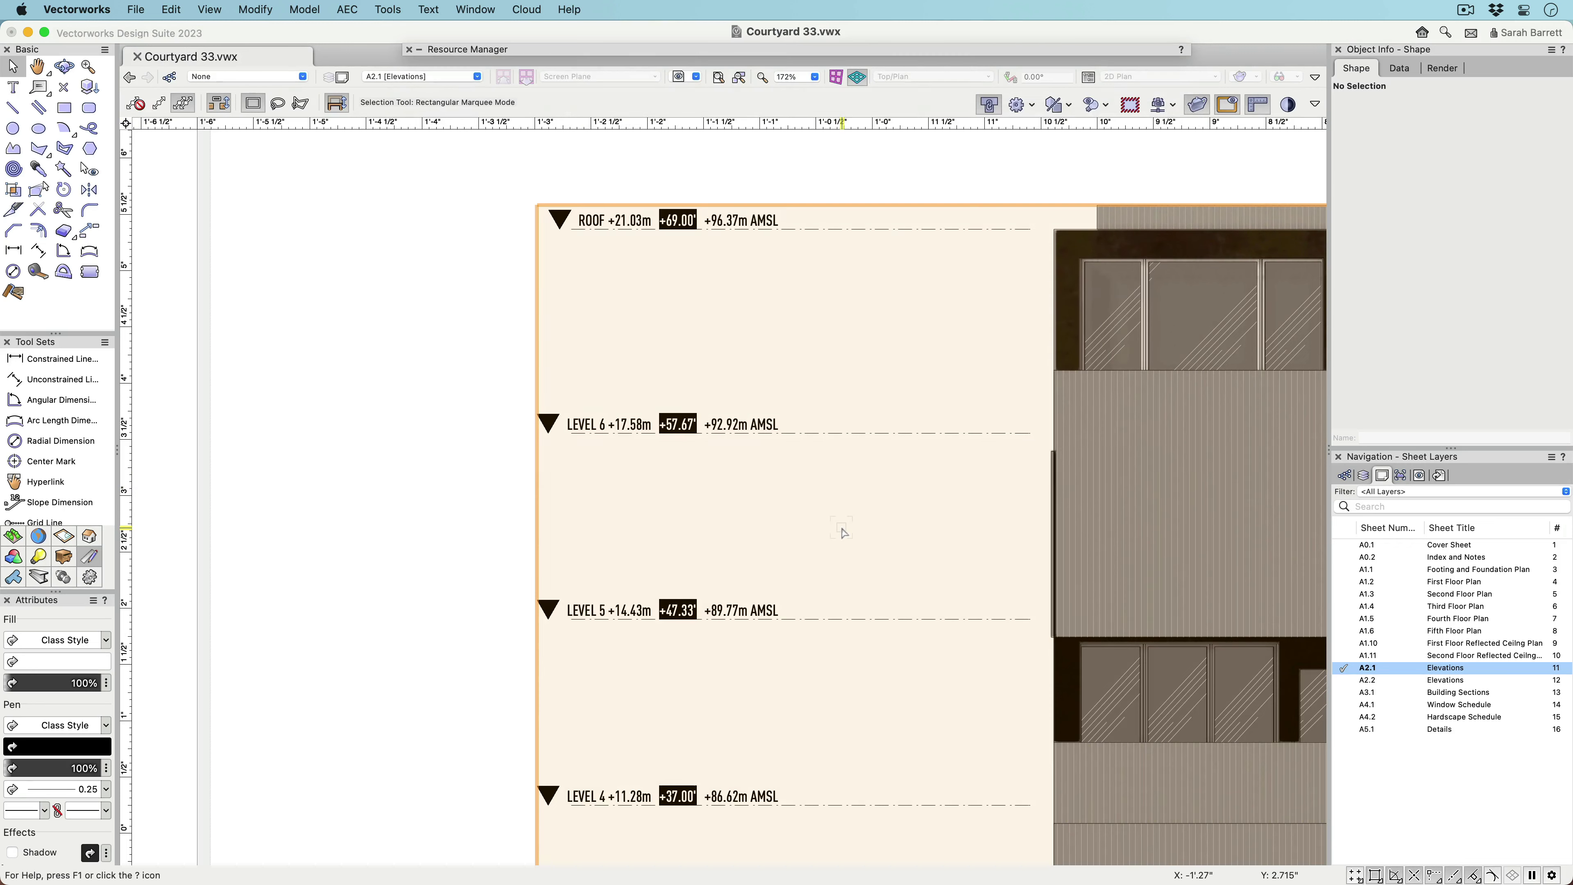
left_click(843, 533)
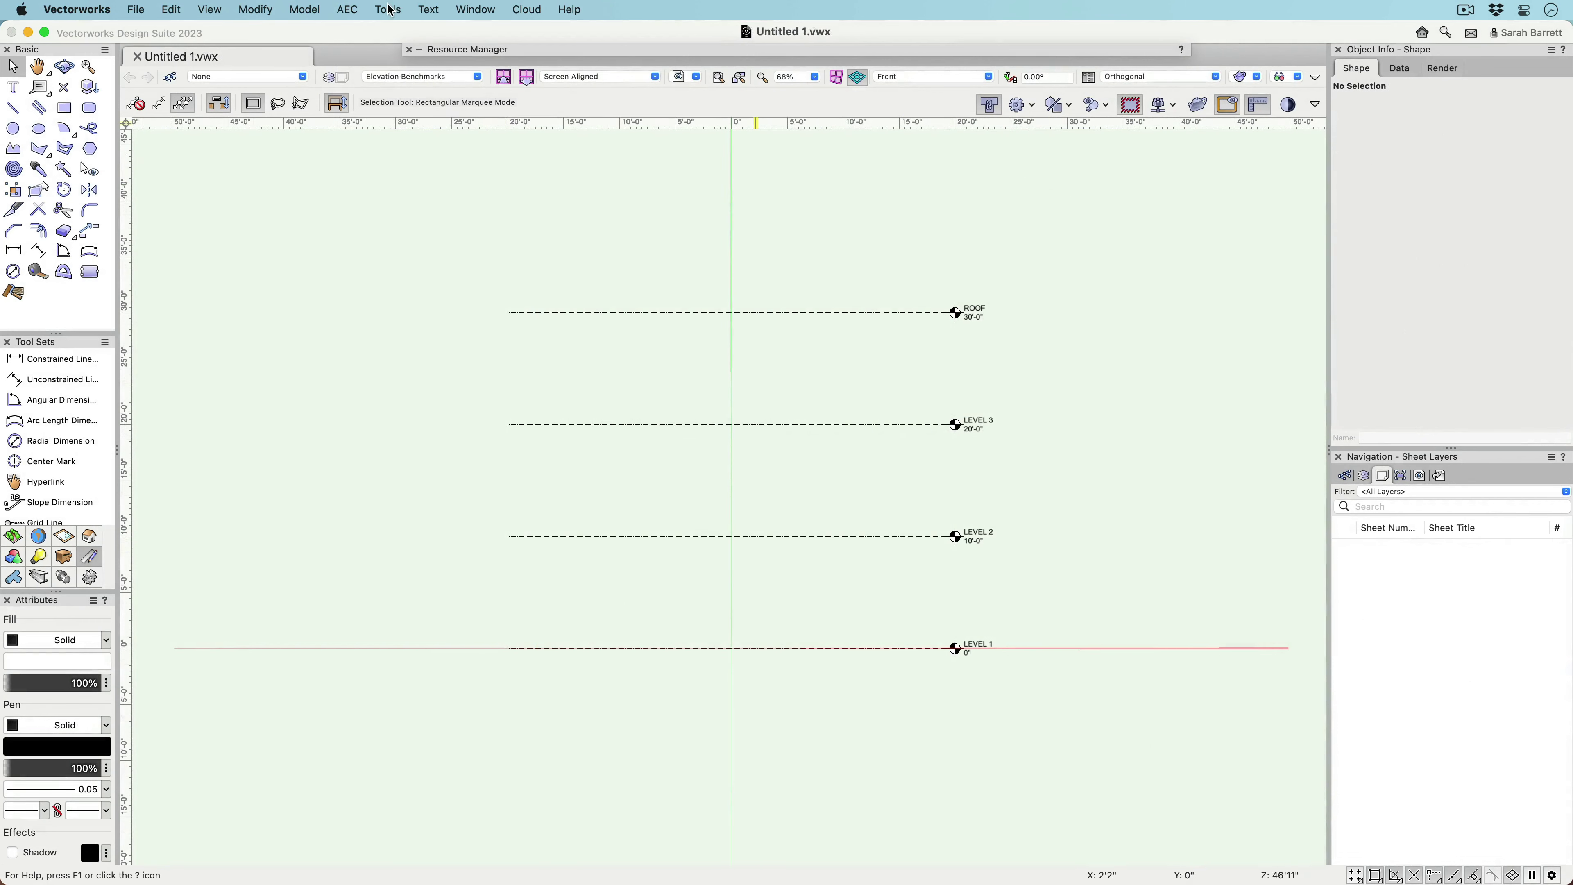
left_click(390, 9)
Give the CLNG default story level the Elev BM Story Level-based benchmark and confirm the story settings.
left_click(396, 32)
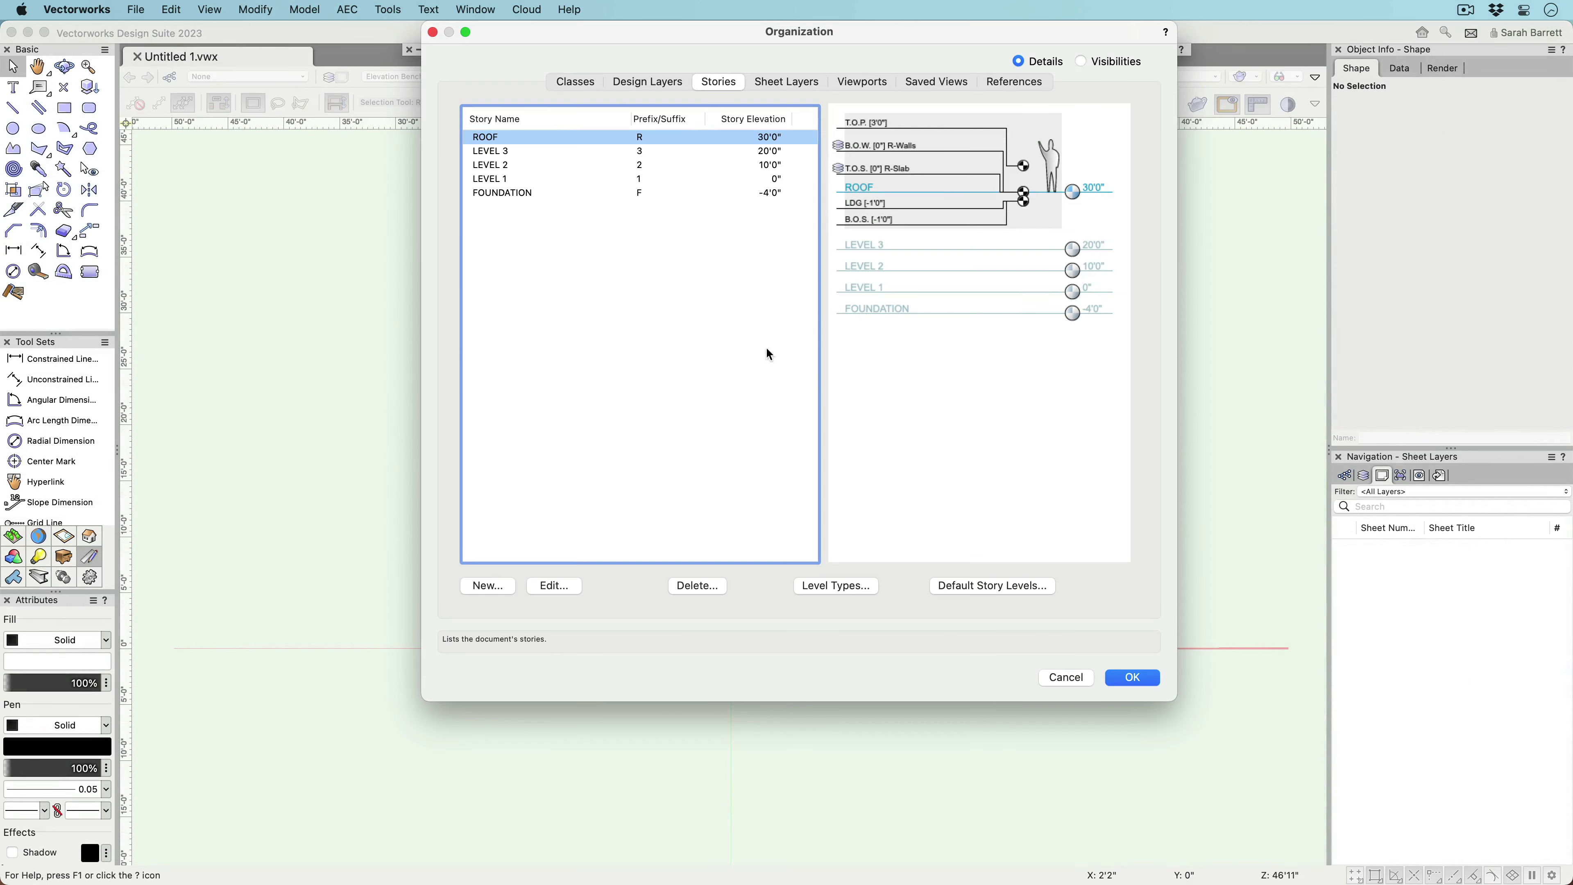
left_click(1009, 586)
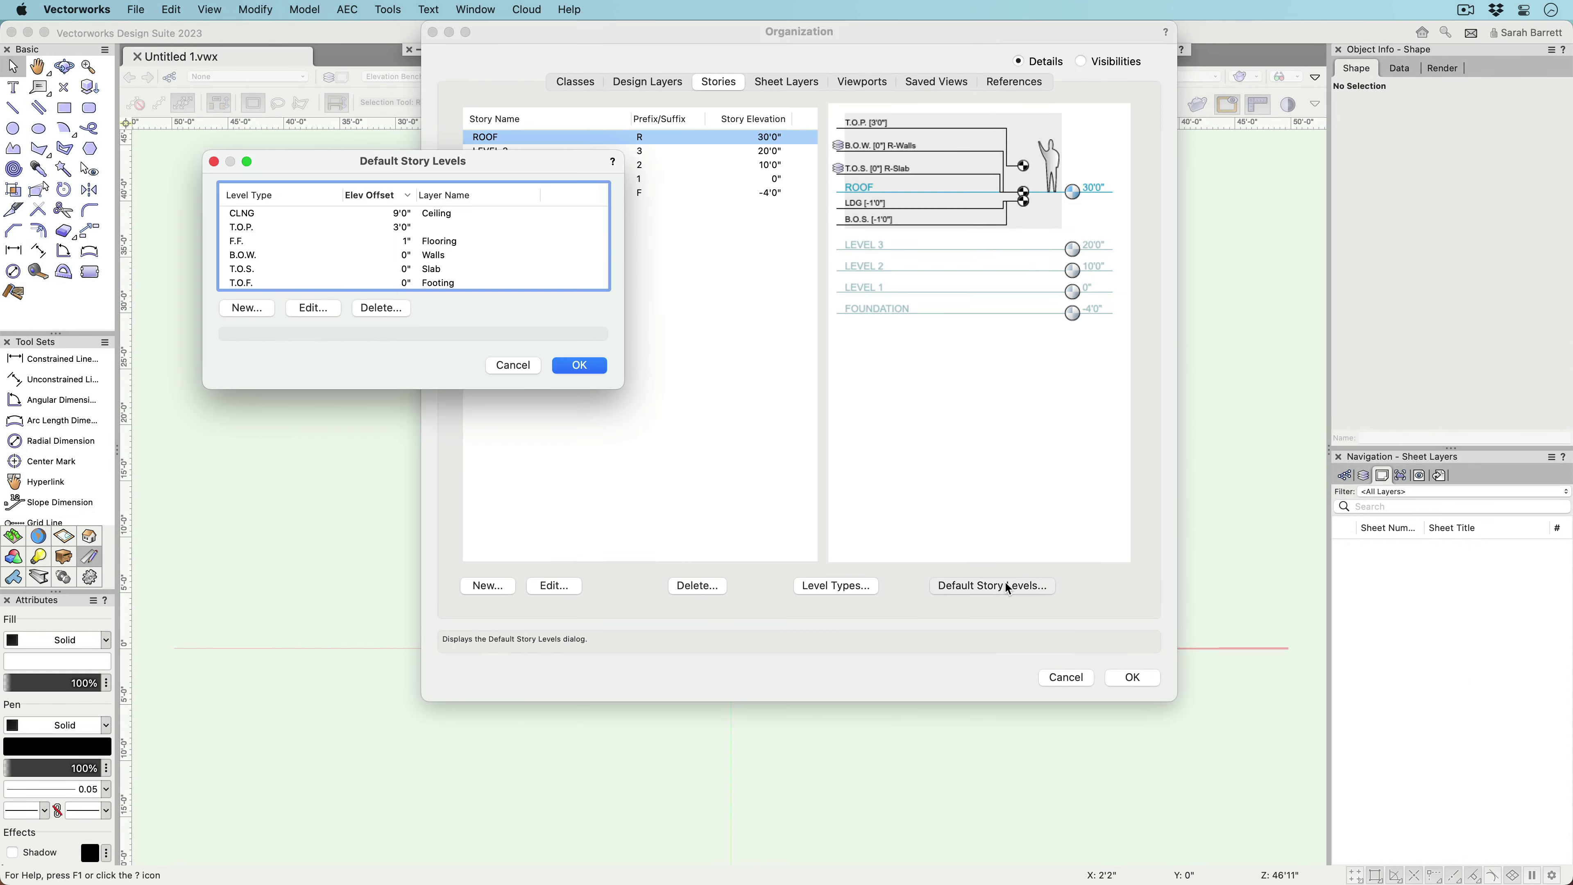
left_click(261, 214)
left_click(312, 308)
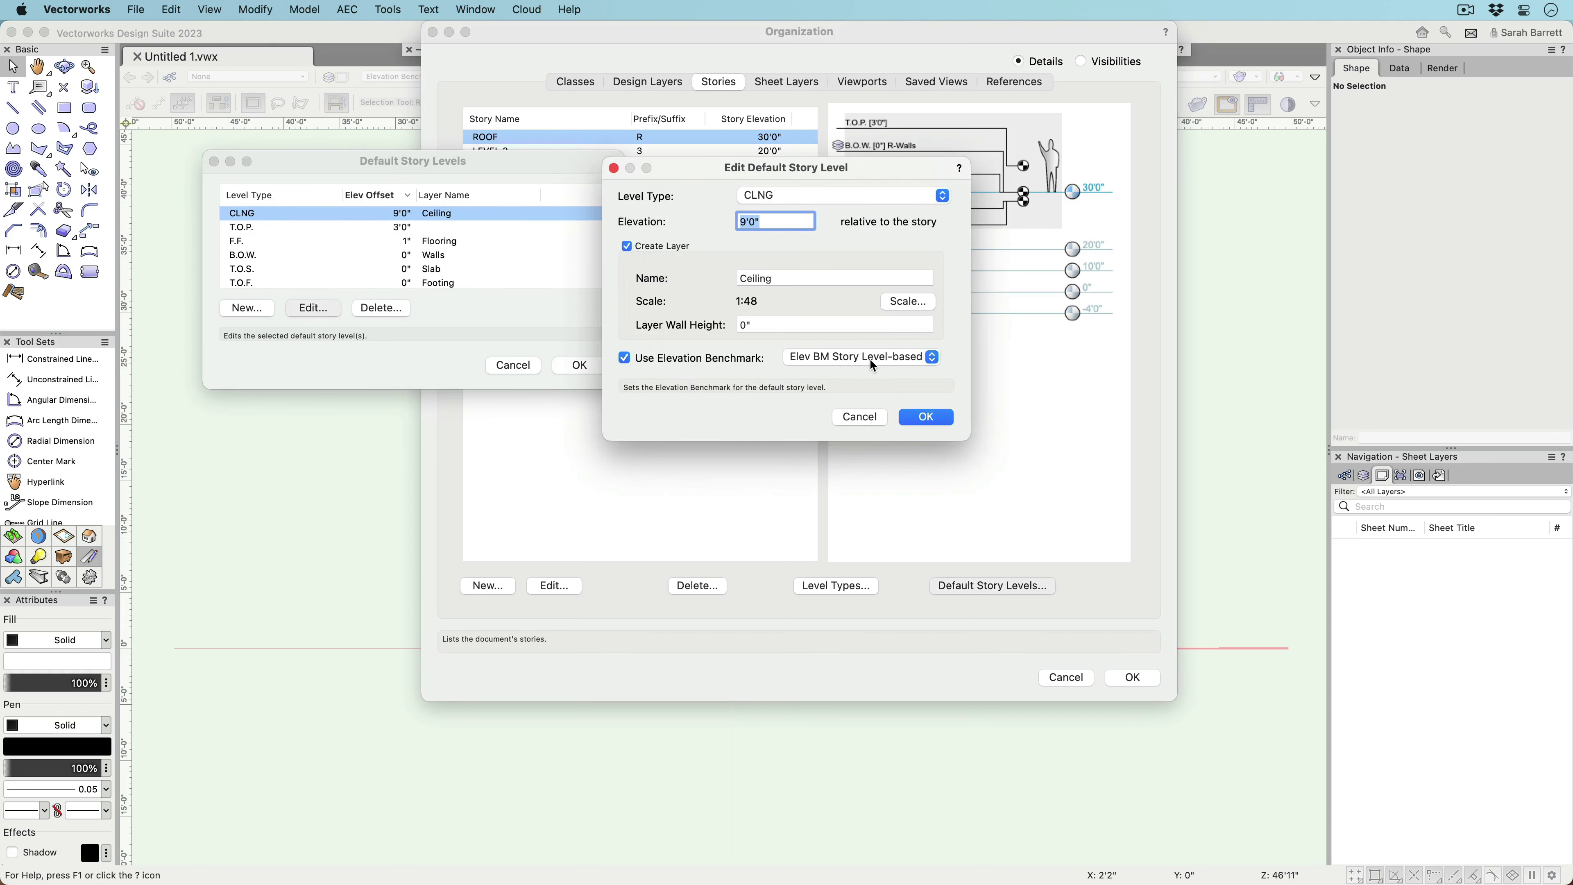
left_click(872, 357)
key("Return")
key("Return")
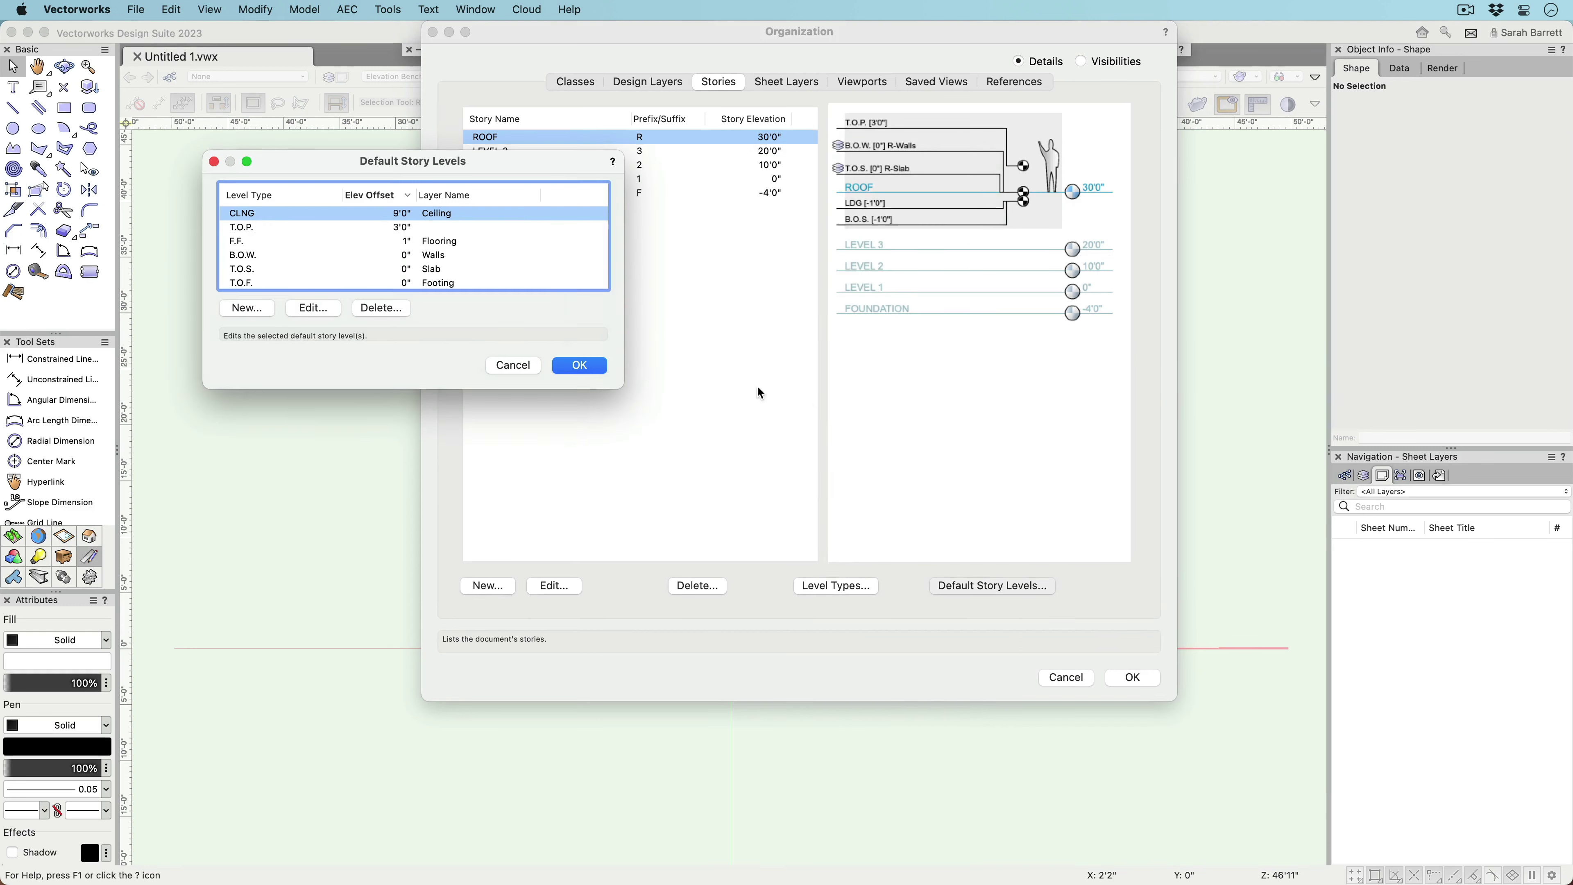
left_click(557, 370)
left_click(1121, 677)
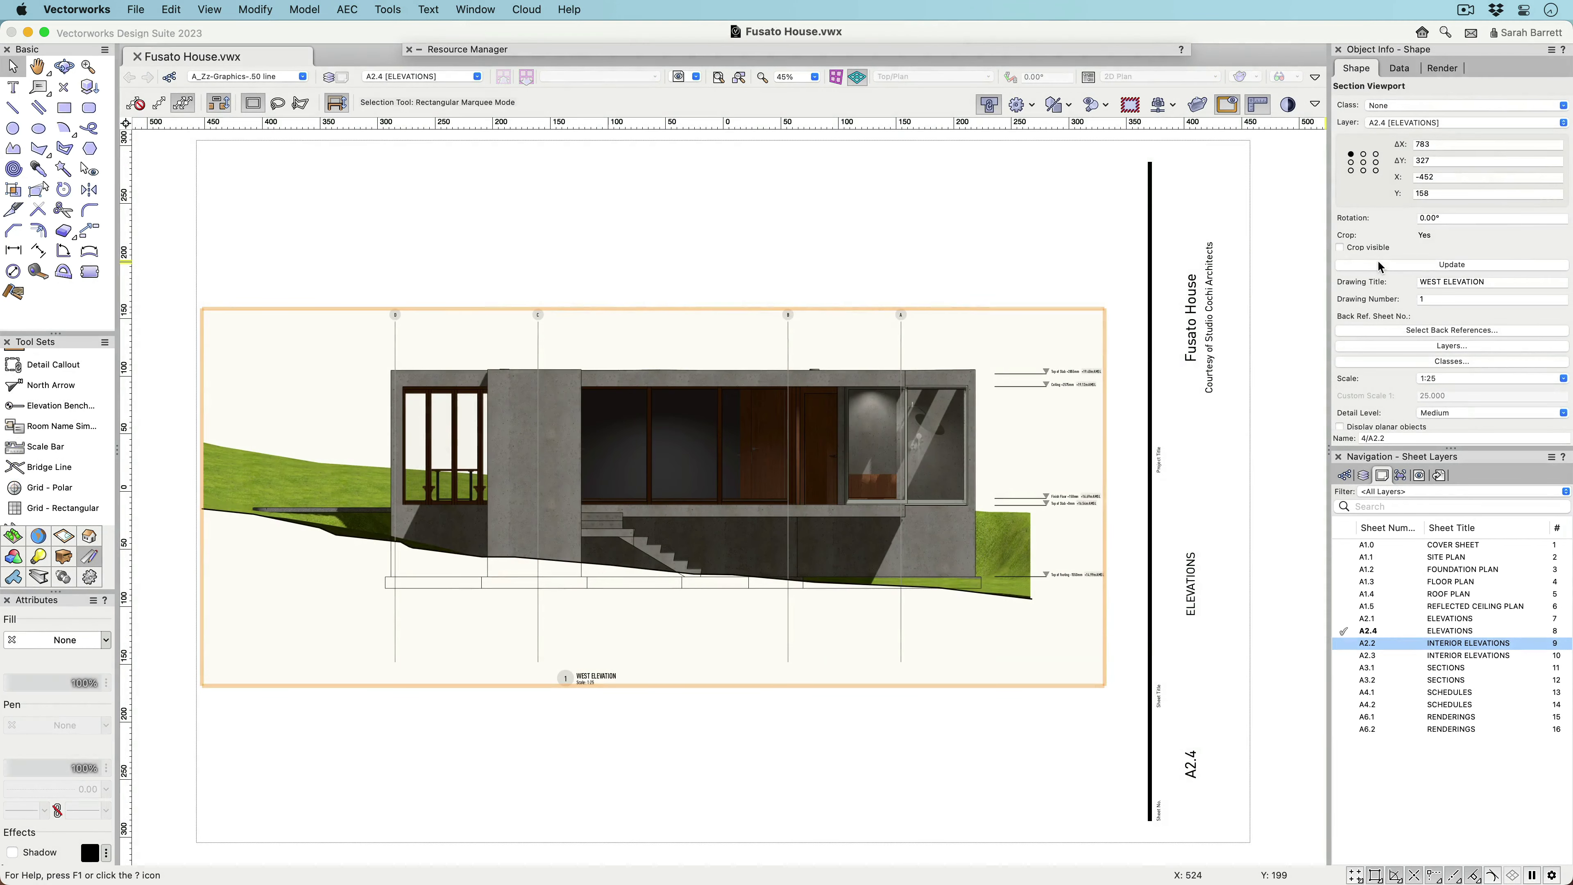
scroll(1379, 266, "down", 10)
scroll(1381, 298, "down", 5)
Assign EBM Level Abs to the viewport's Ceiling and Finish Floor benchmarks and save as document defaults.
left_click(1388, 355)
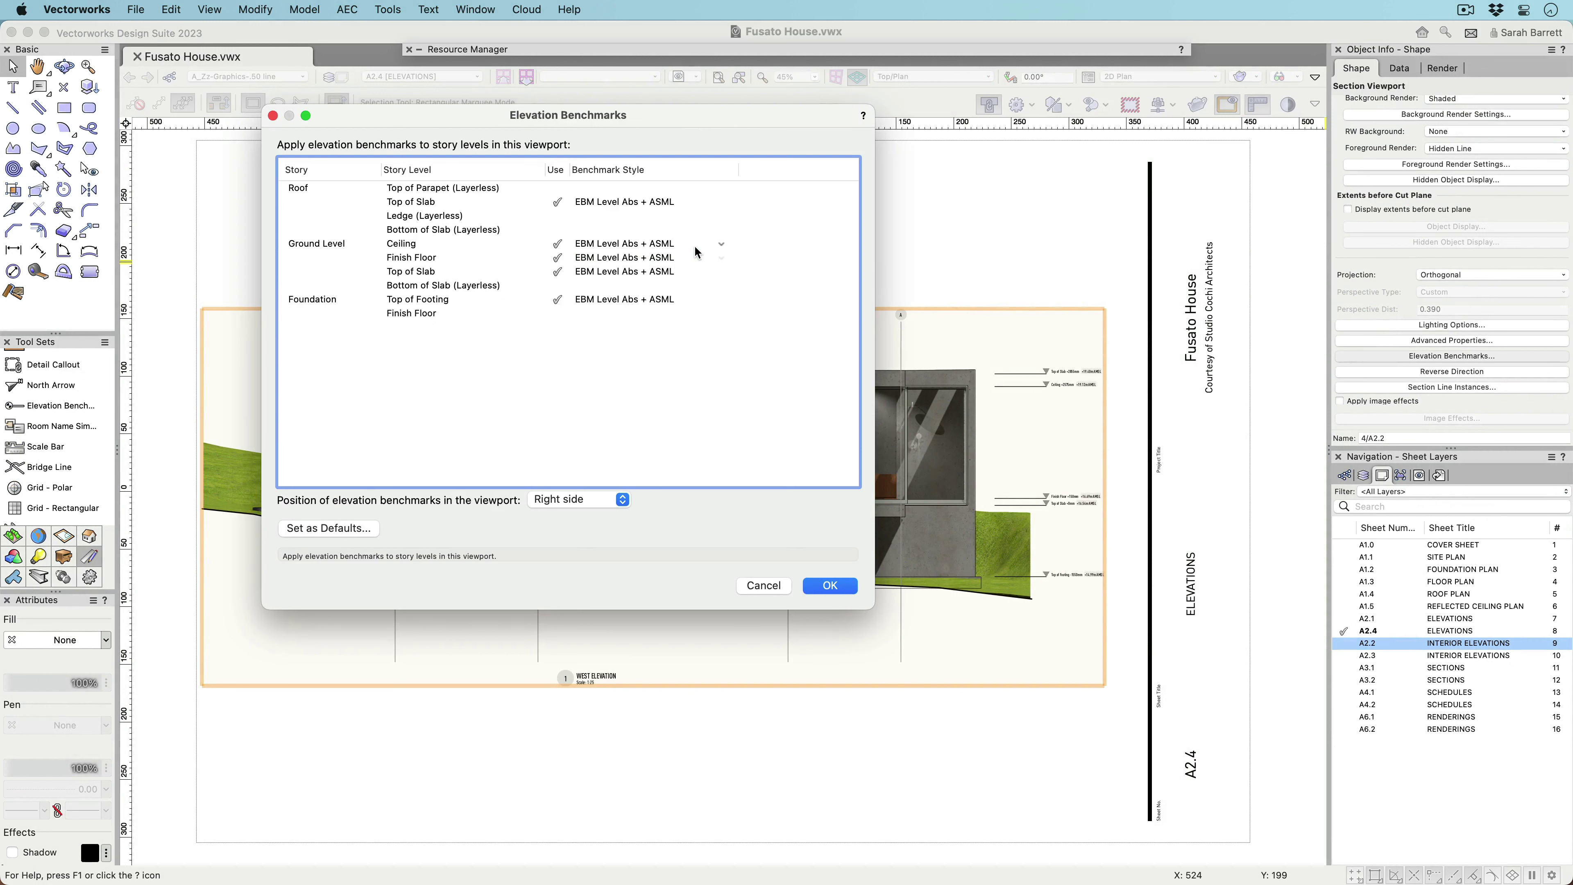
left_click(716, 245)
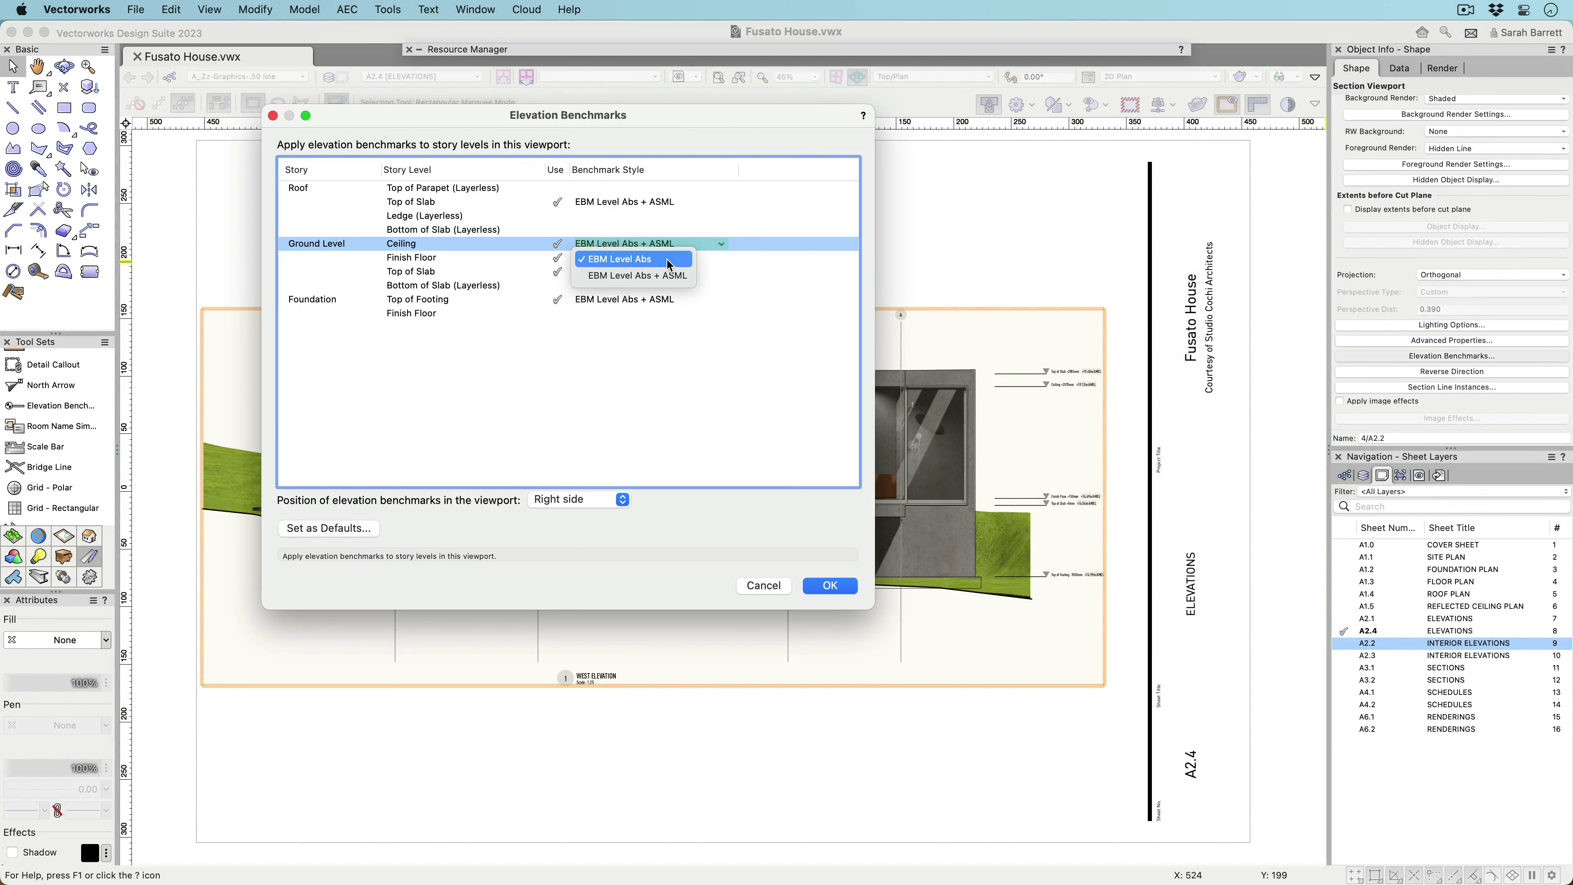
left_click(717, 260)
left_click(722, 257)
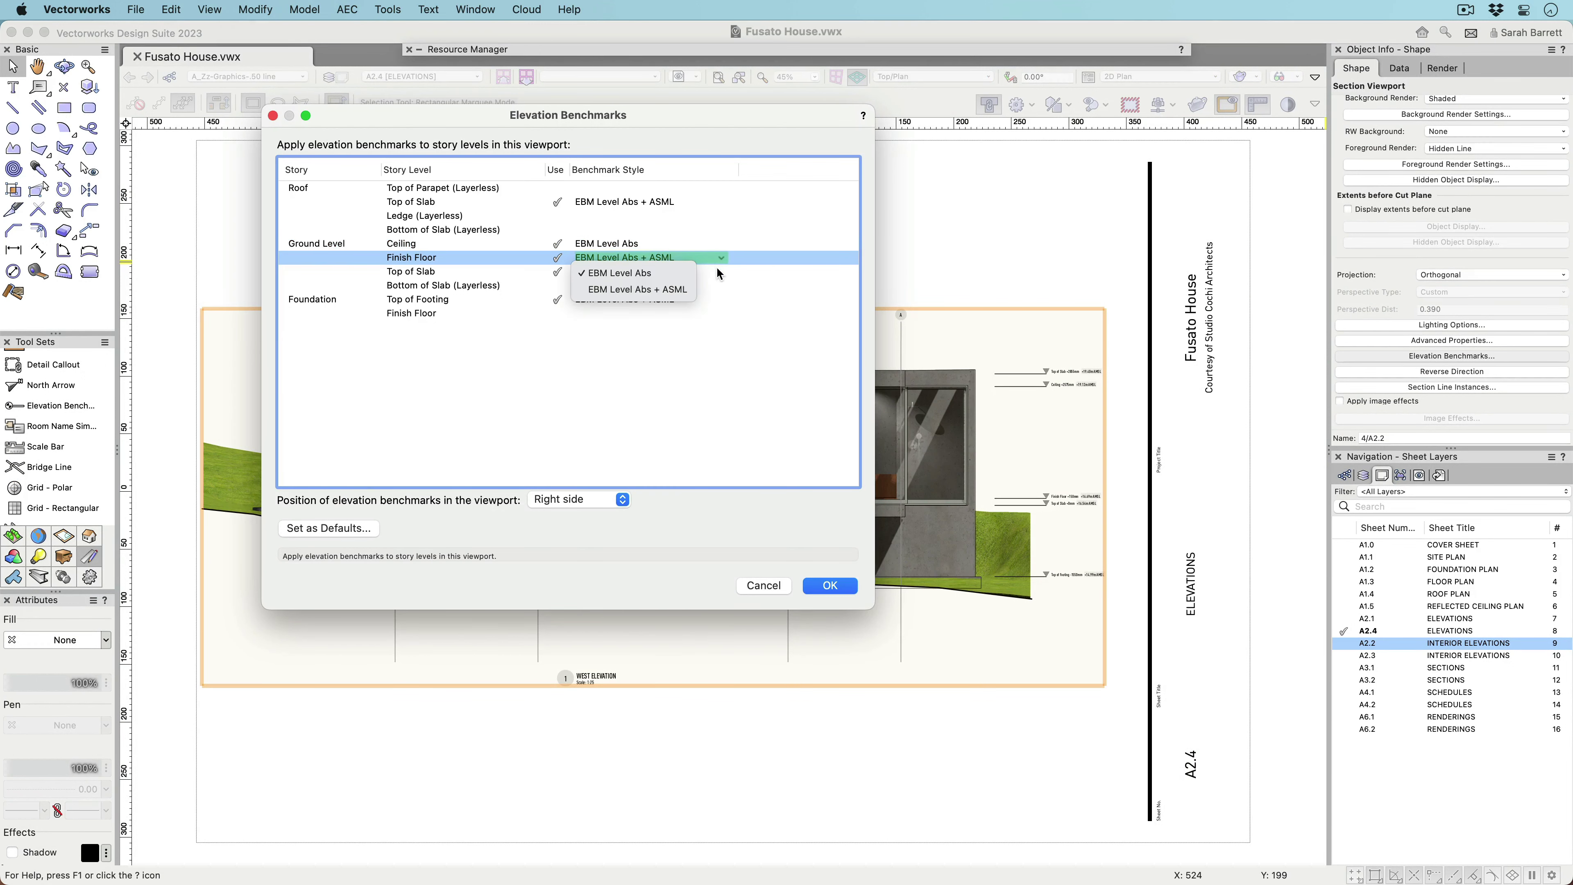
left_click(689, 273)
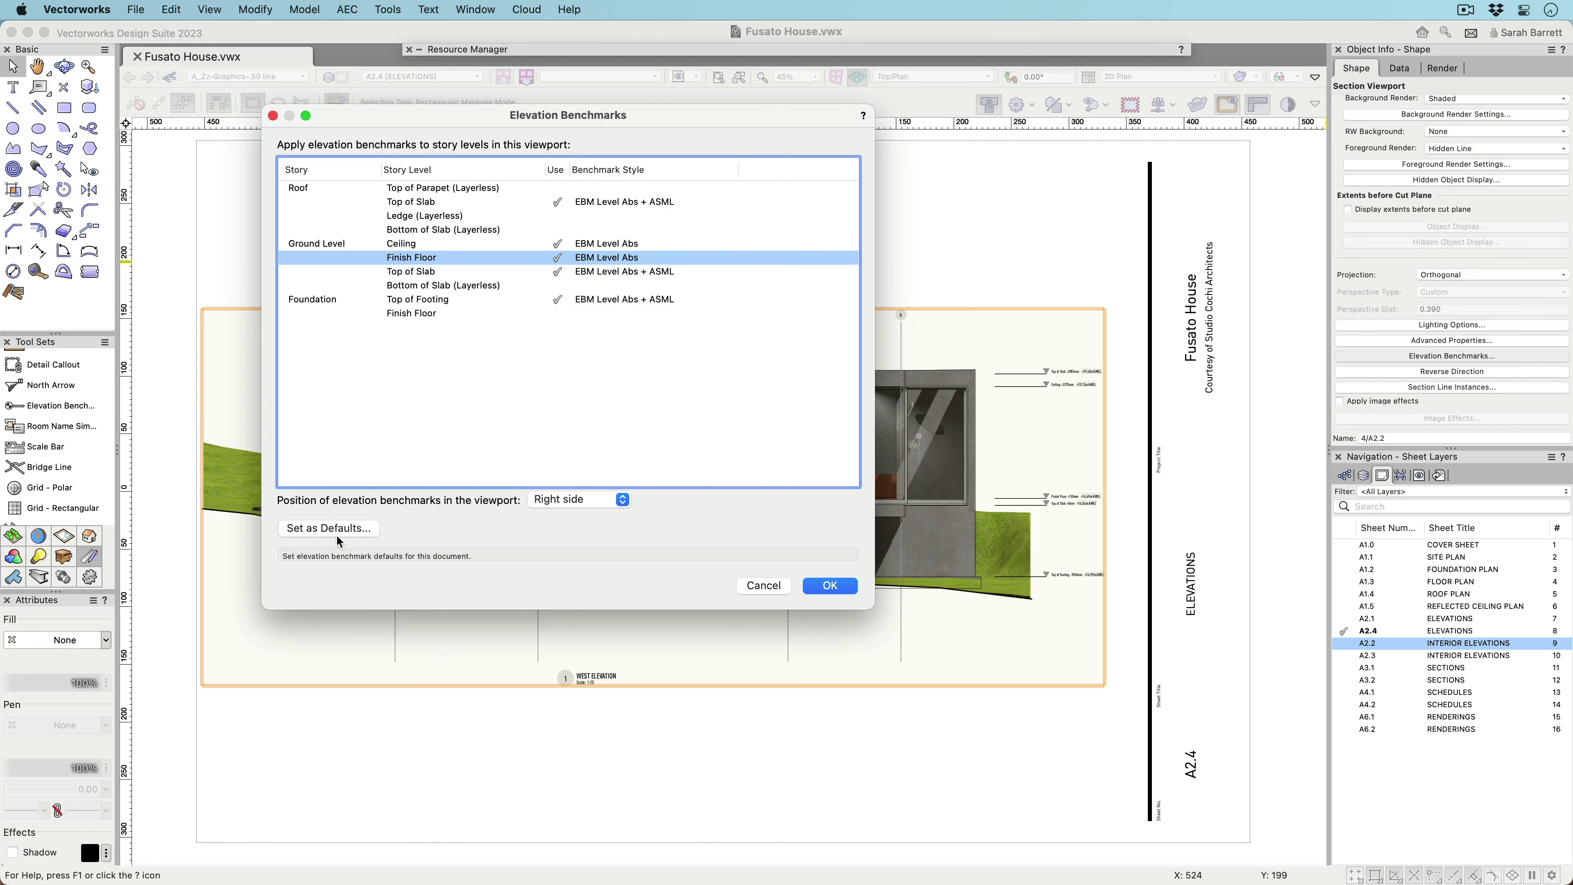
left_click(310, 529)
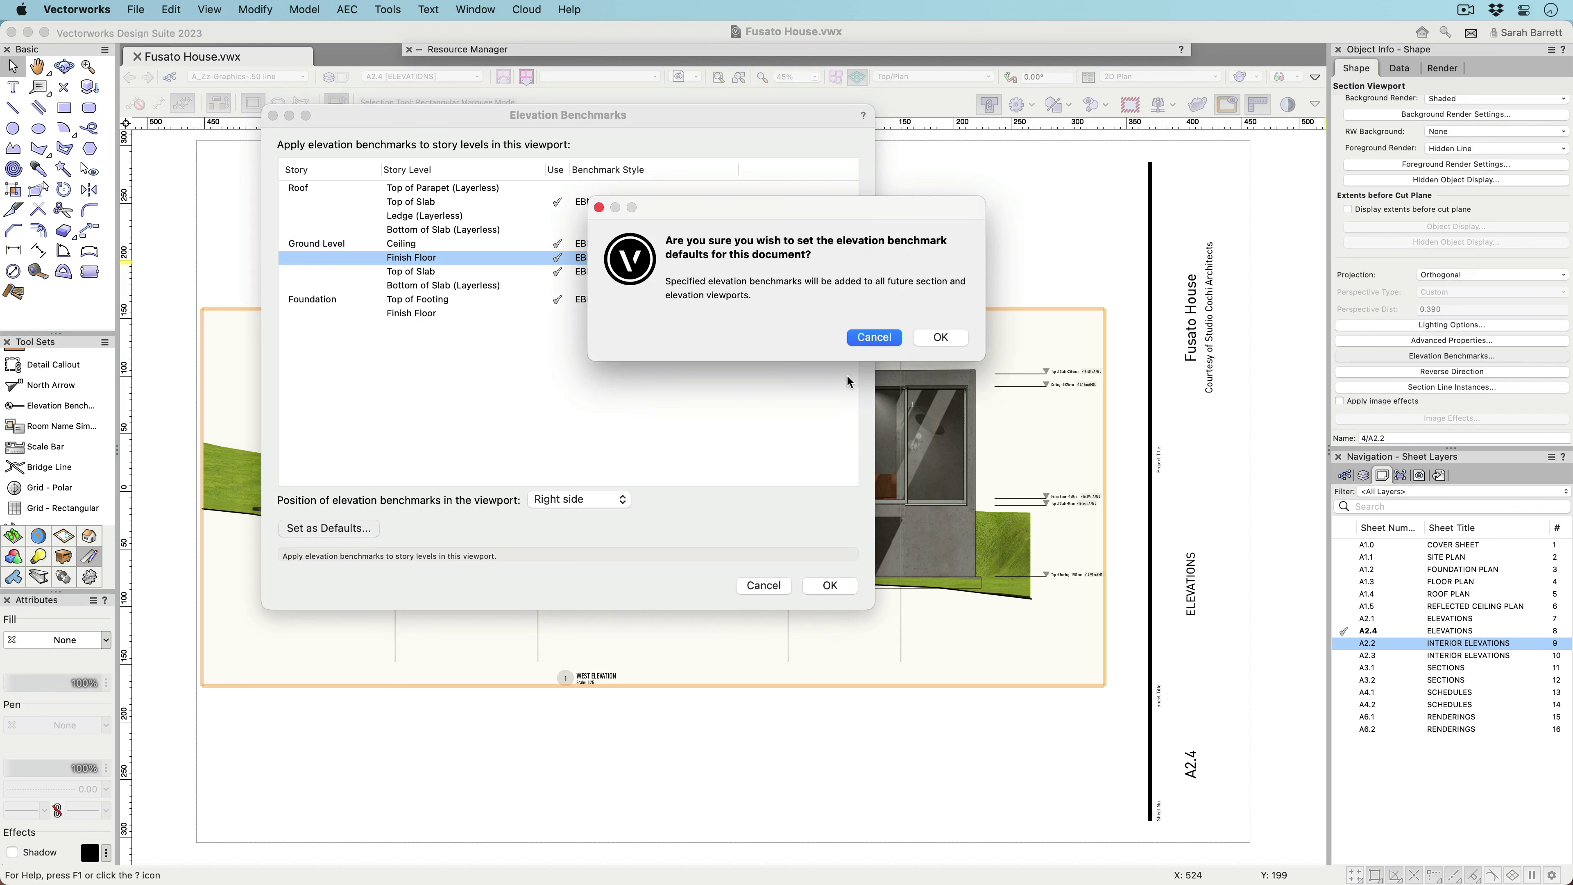
left_click(939, 338)
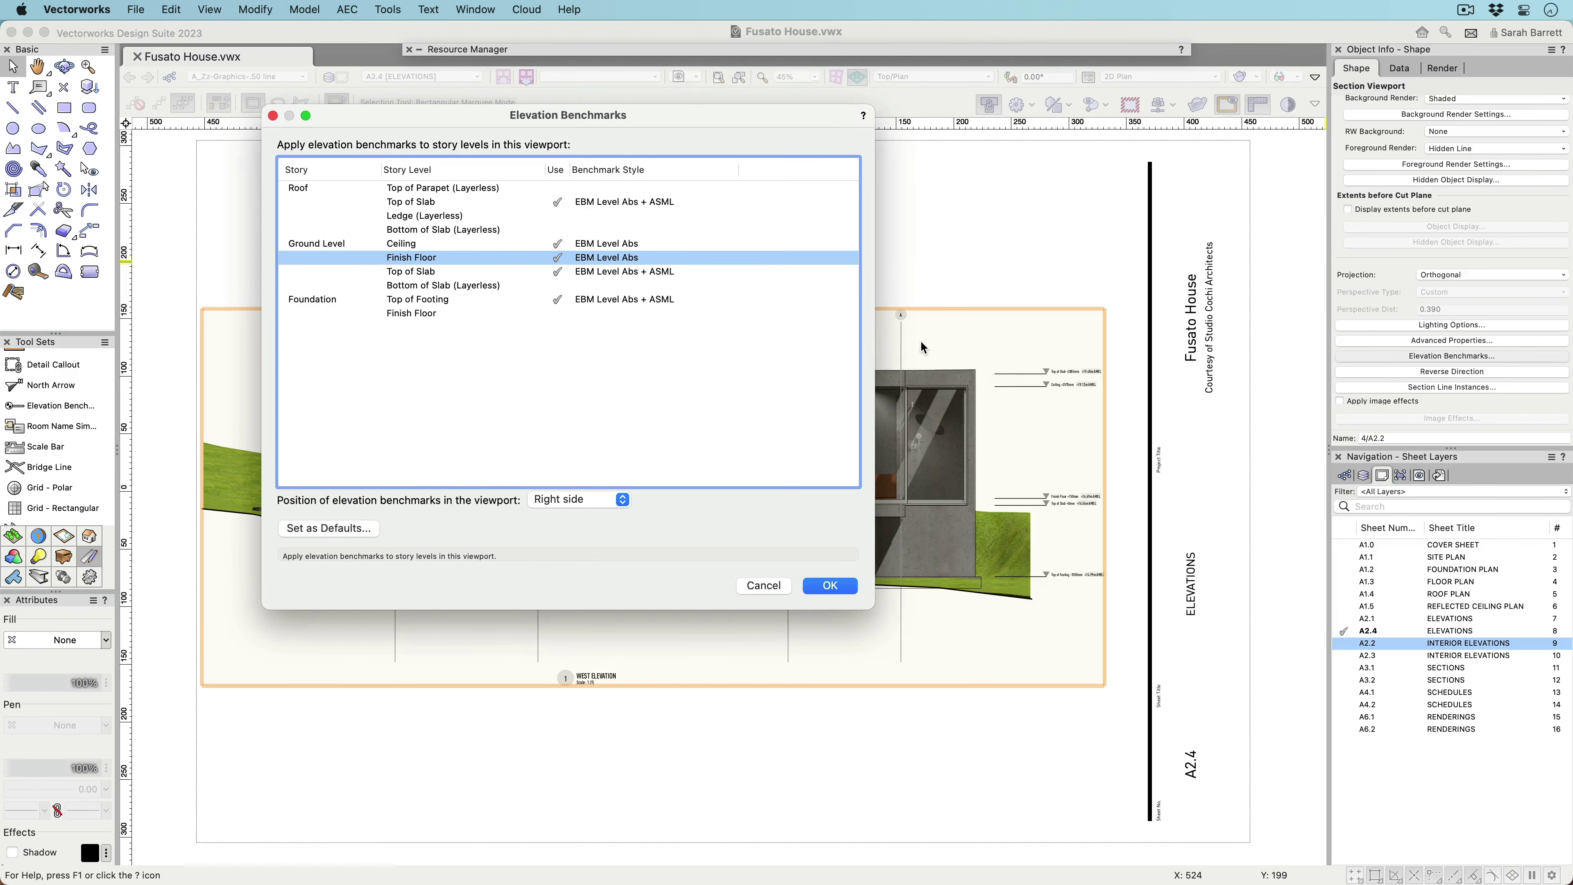
left_click(830, 585)
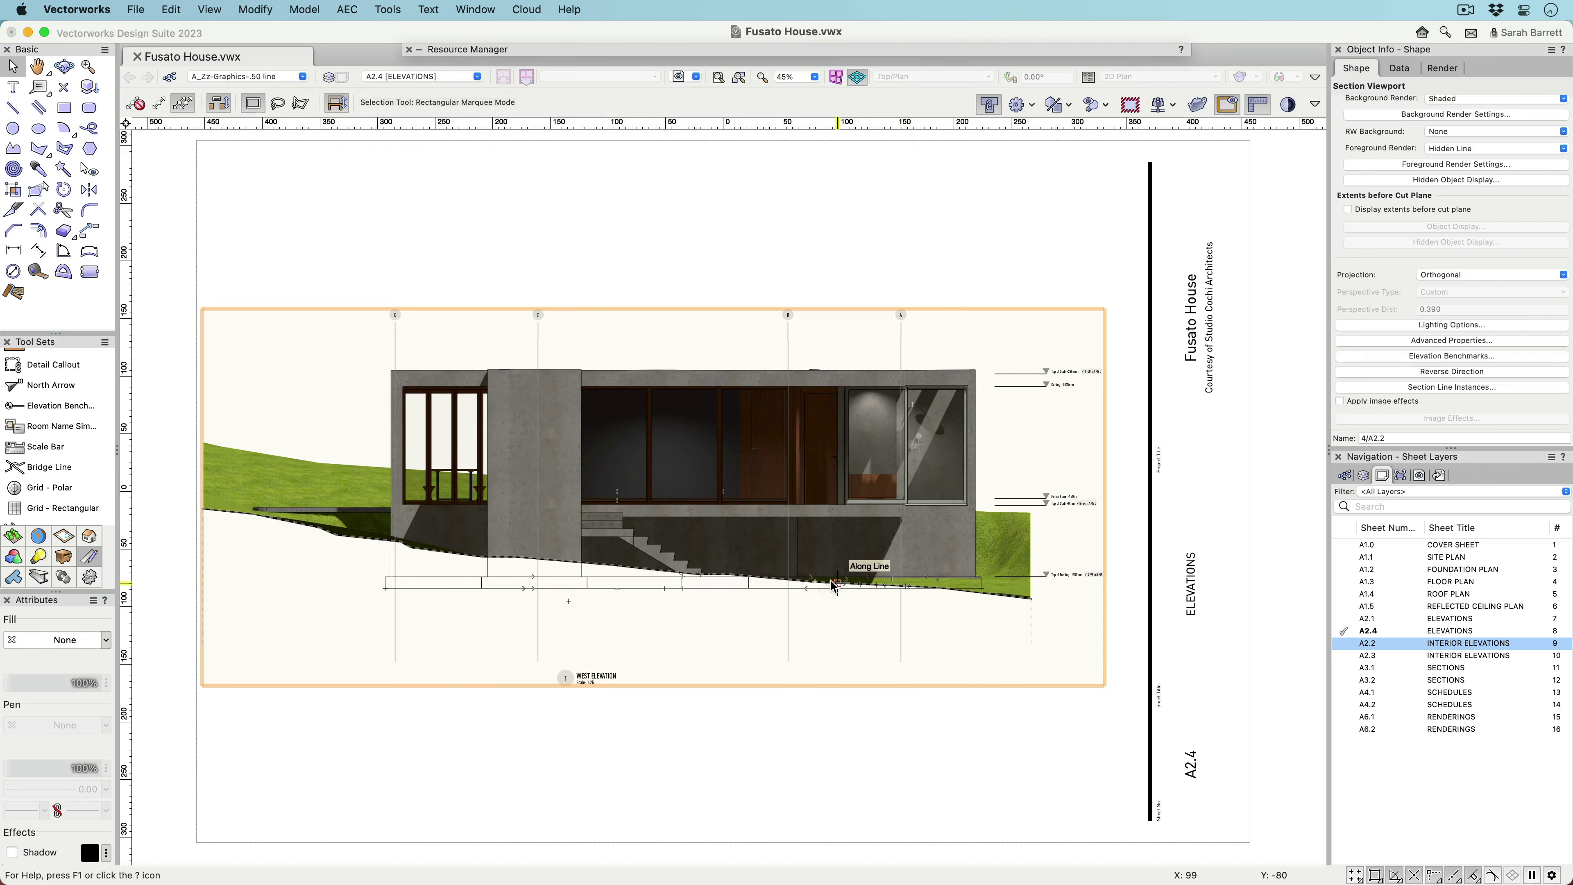
Give the Finish Floor +150mm benchmark a leader offset and raise its marker.
double_click(834, 585)
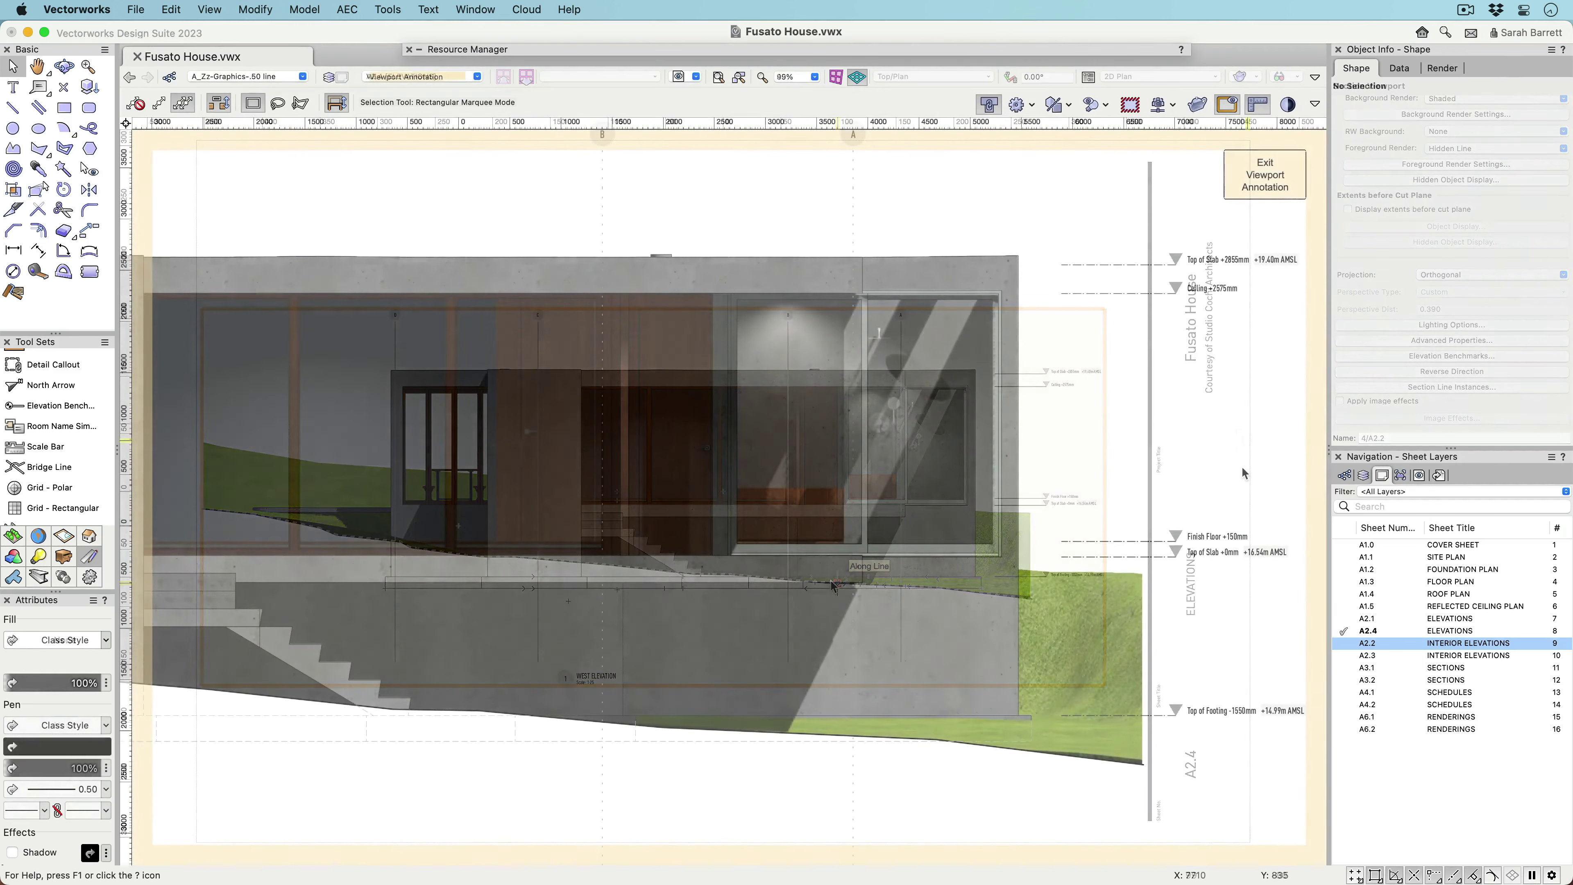
left_click(1214, 537)
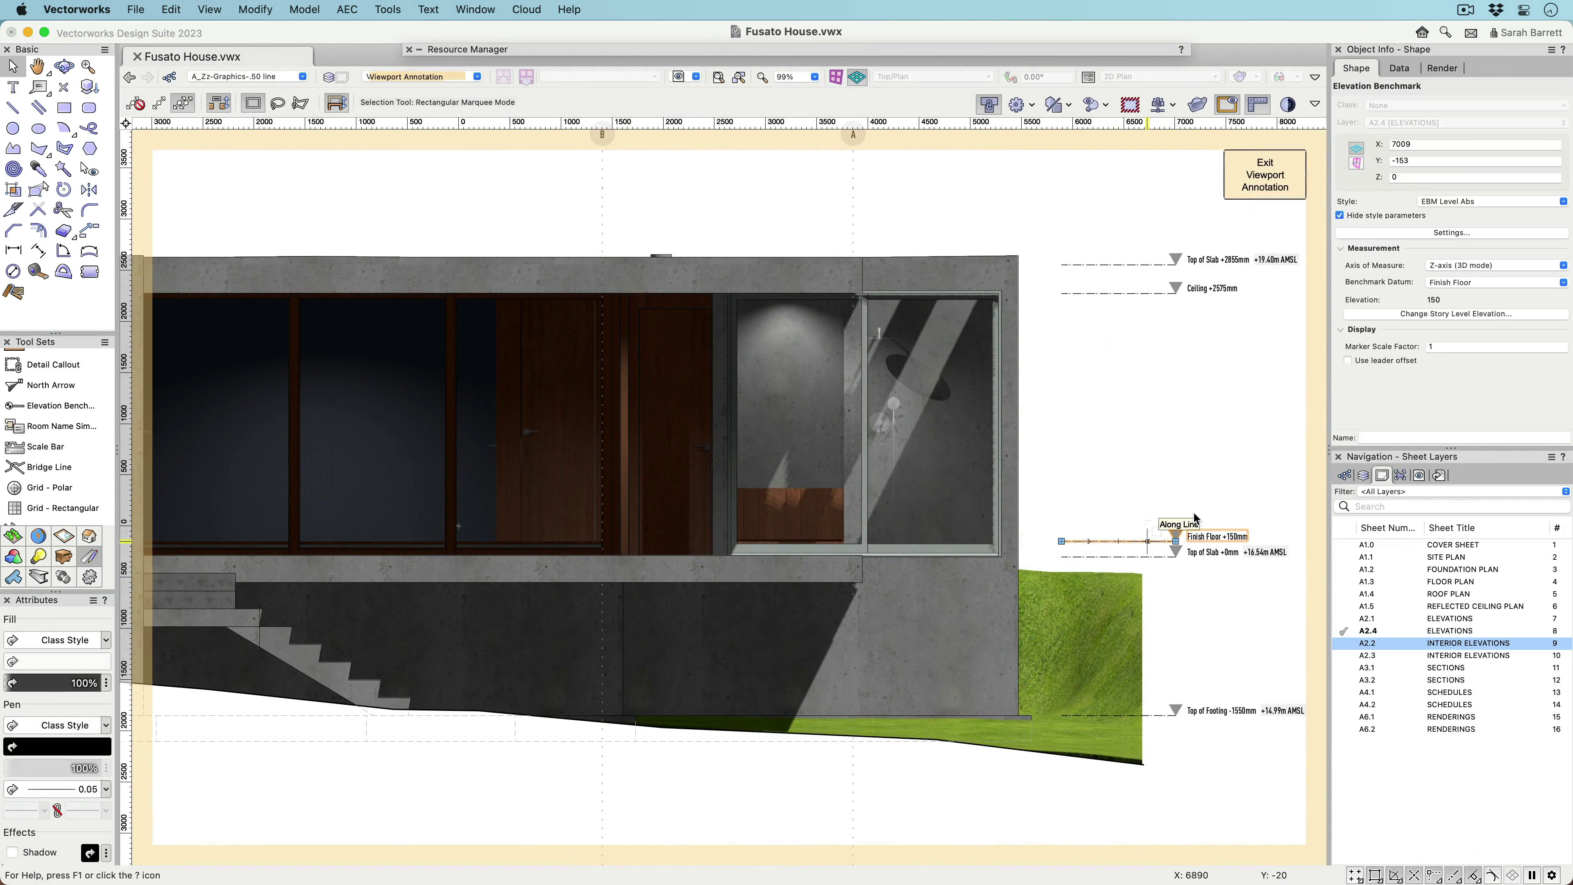
left_click(1348, 360)
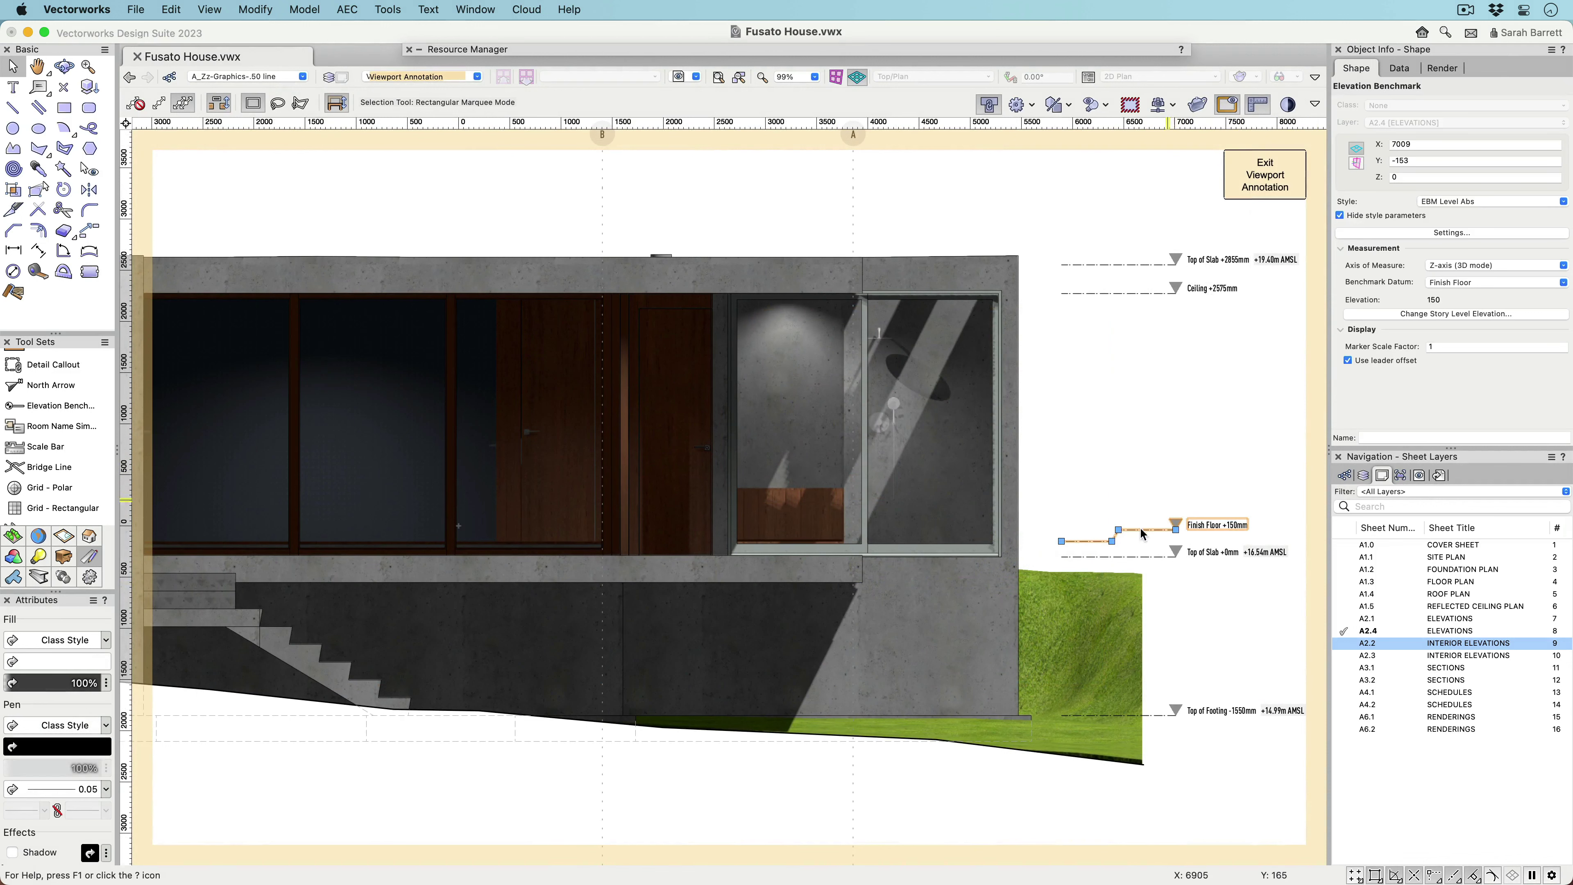
left_click_drag(1118, 530, 1126, 510)
left_click(1129, 487)
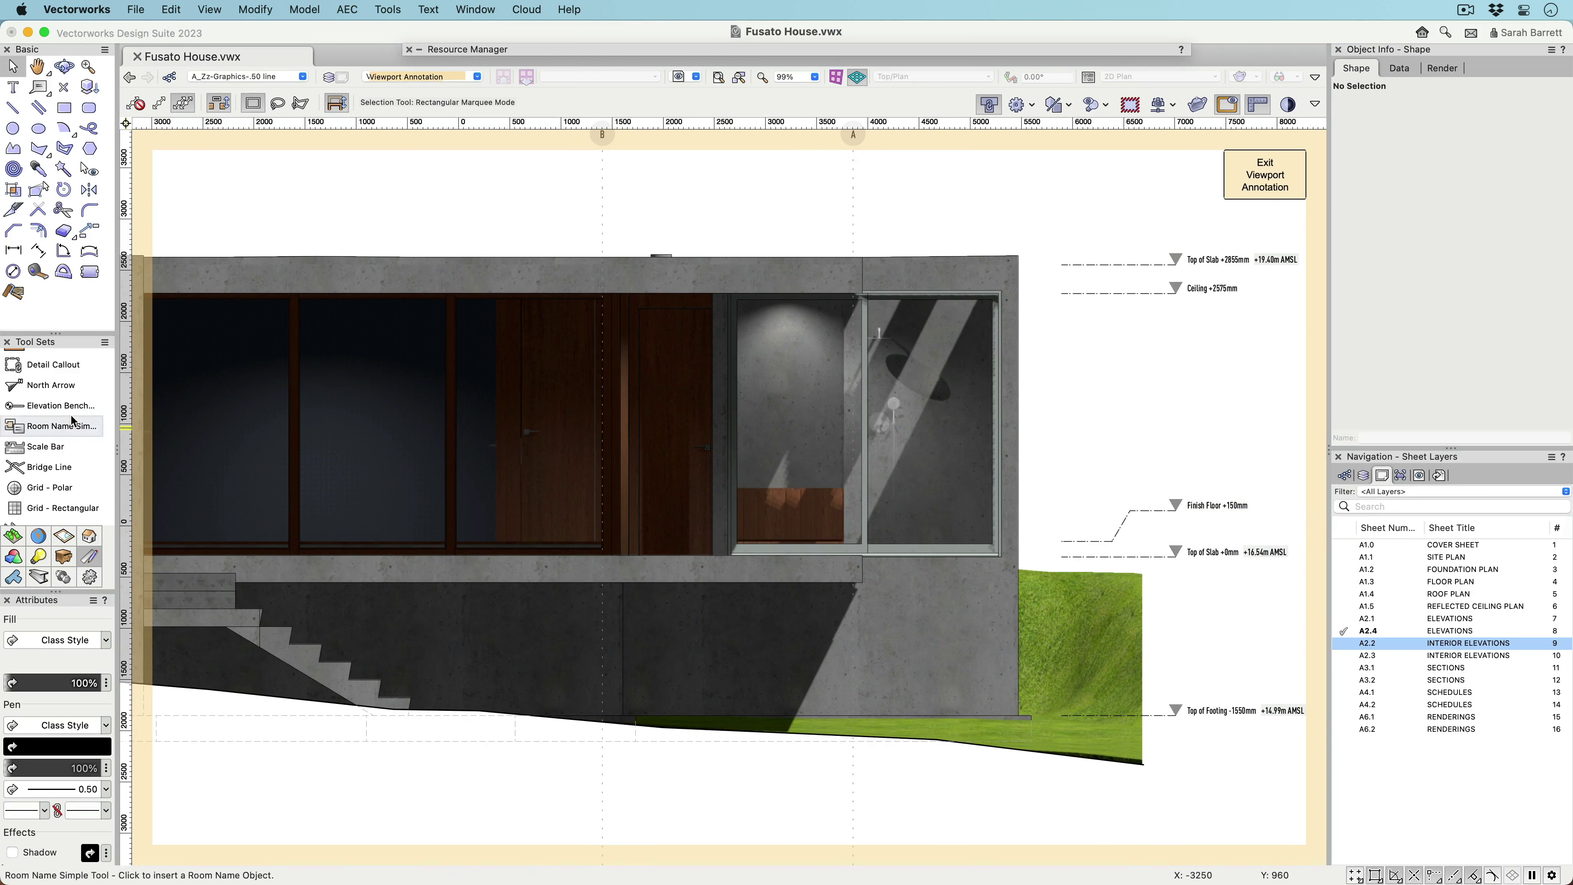
Place a new -507mm benchmark at the stair landing with the note 'Stair Landing'.
left_click(60, 406)
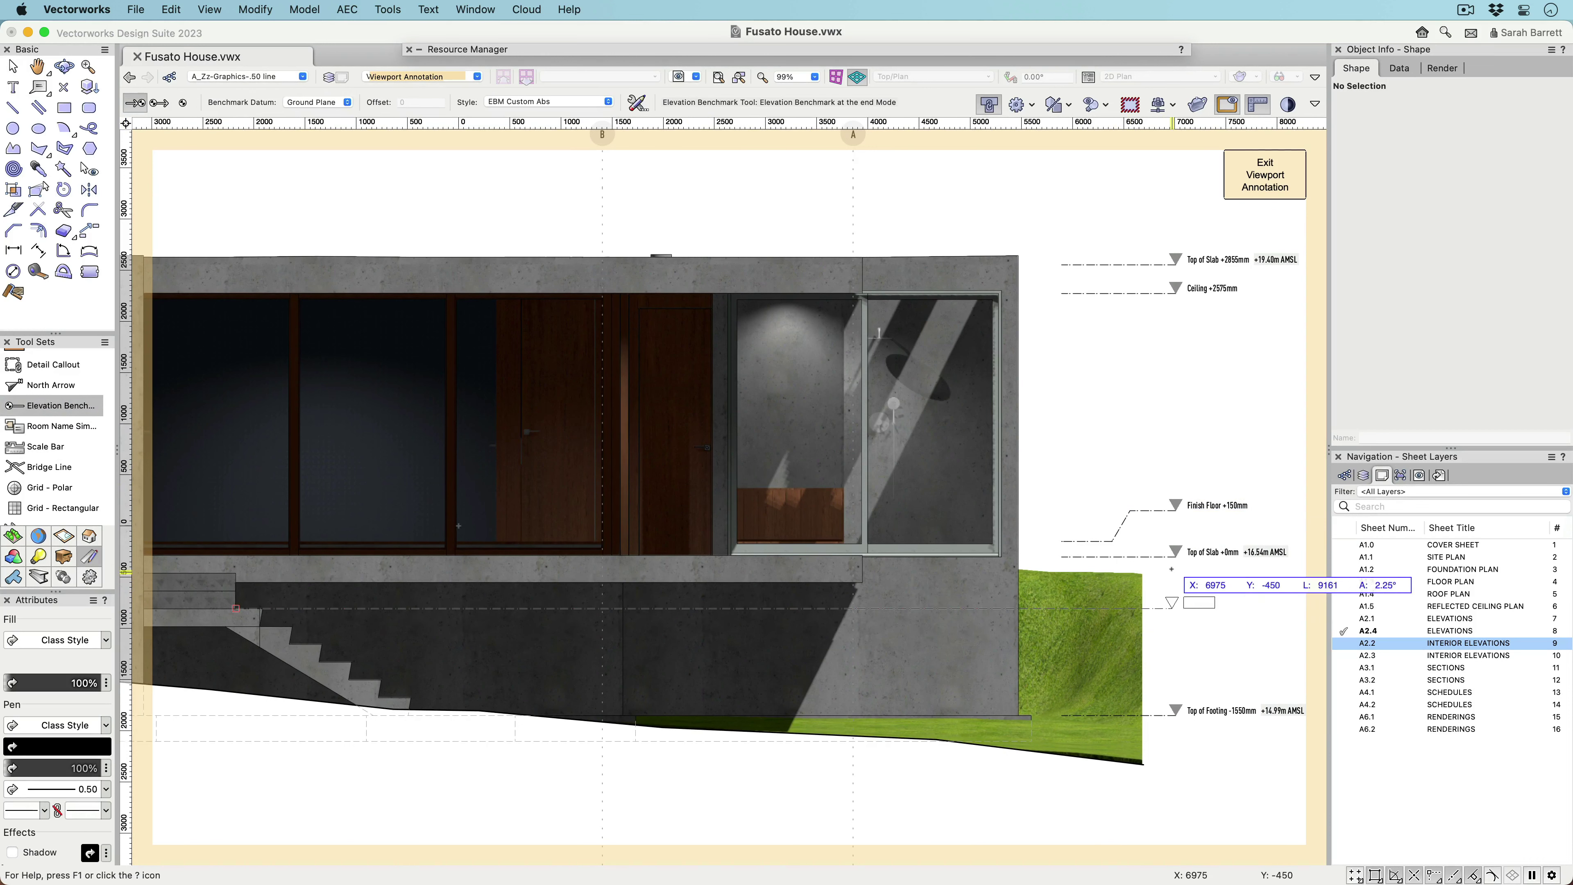
left_click(1176, 604)
key("x")
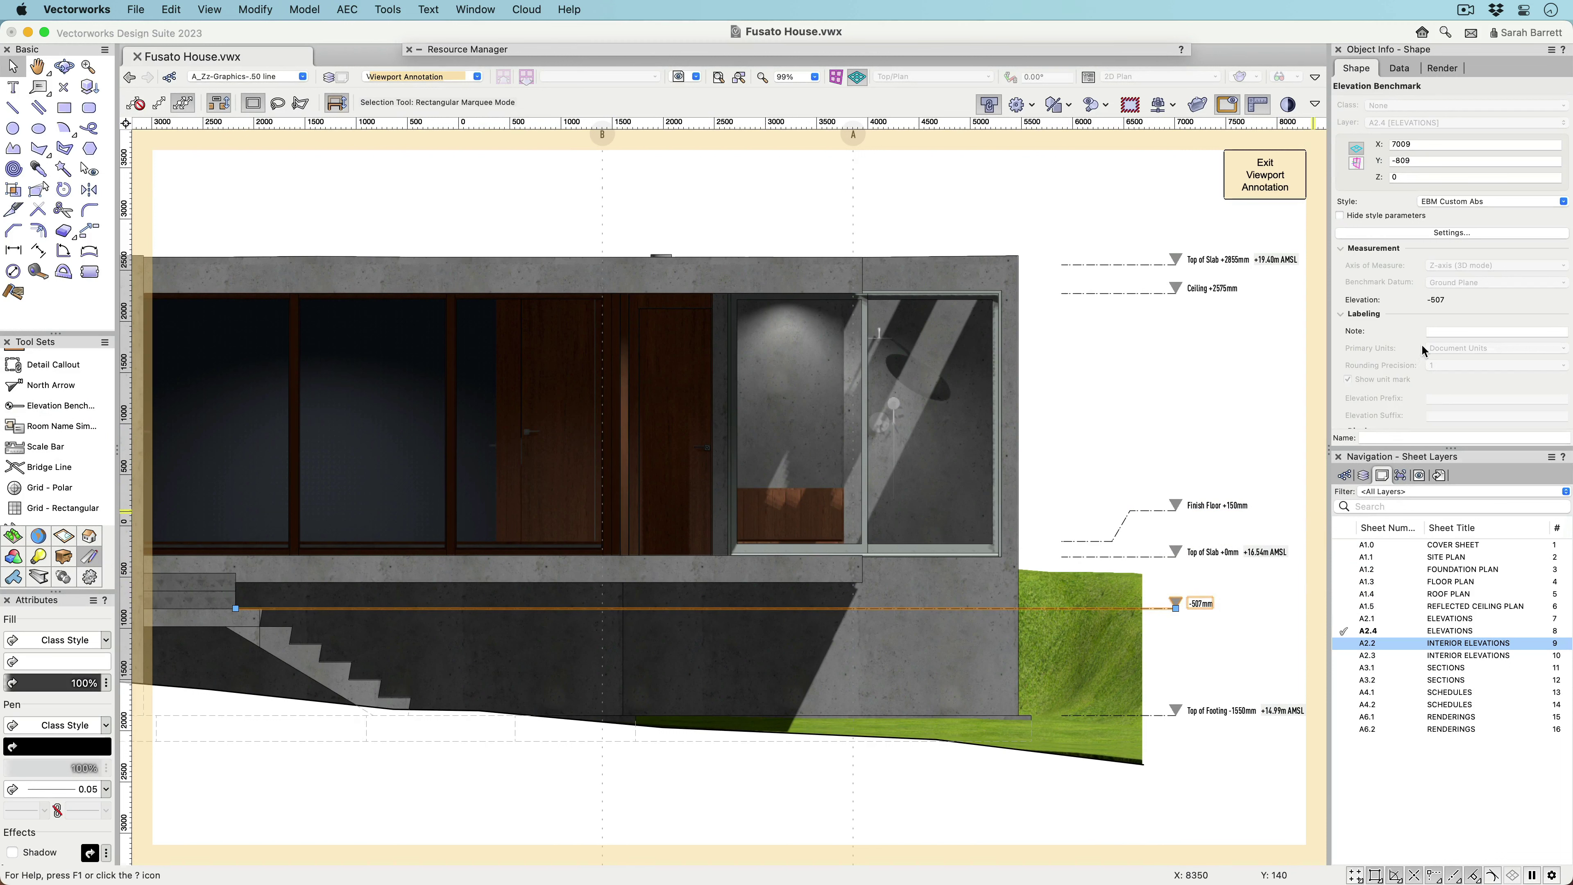
left_click(1439, 333)
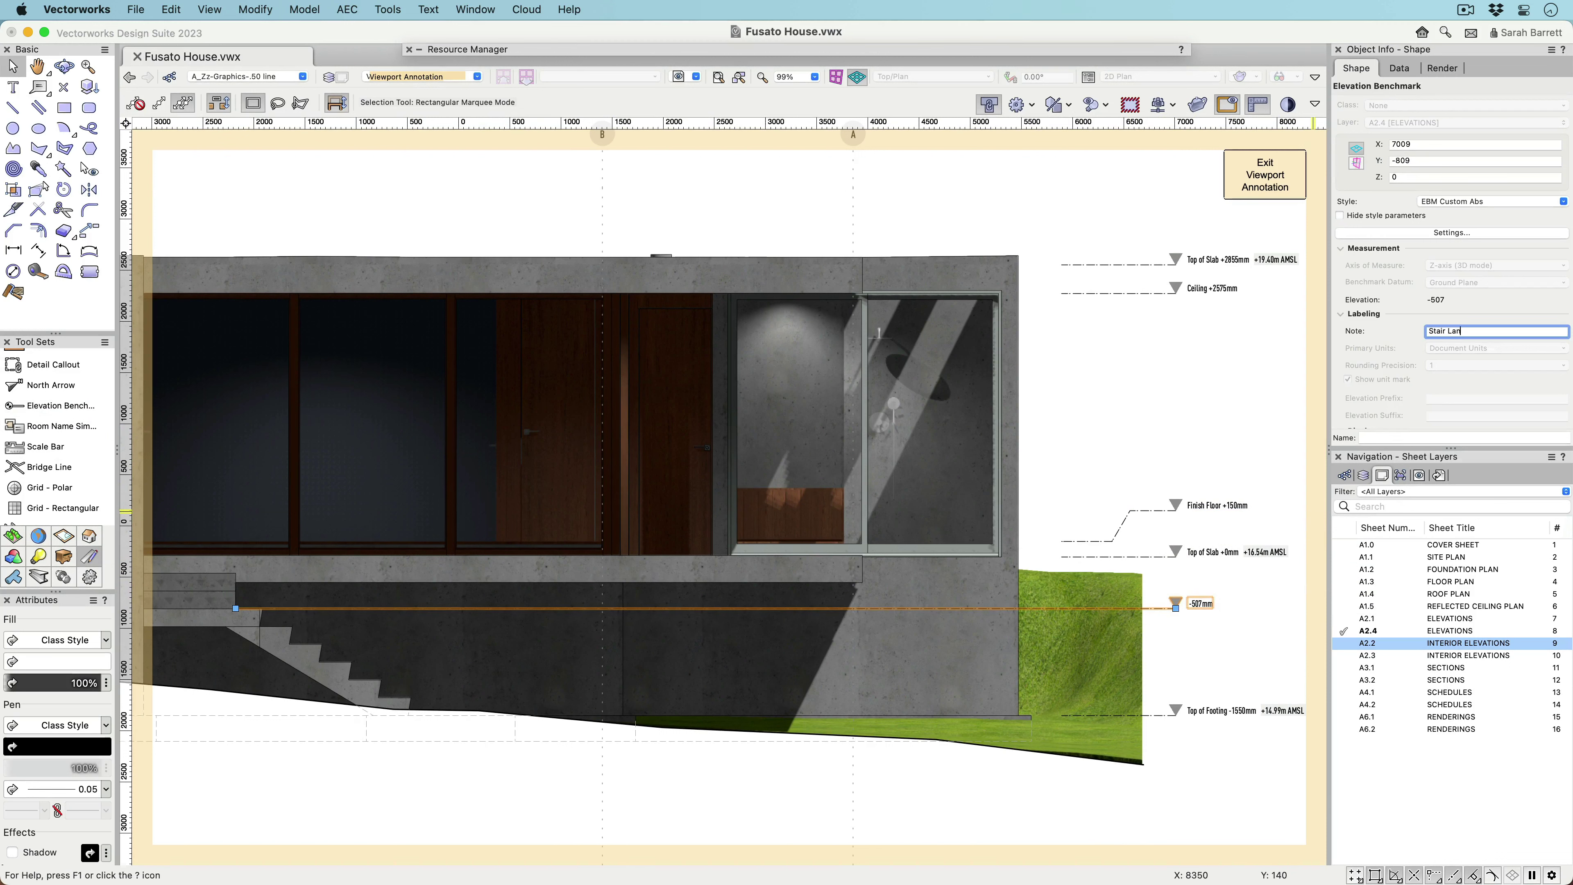
type("Stair Landing")
key("Return")
key("Escape")
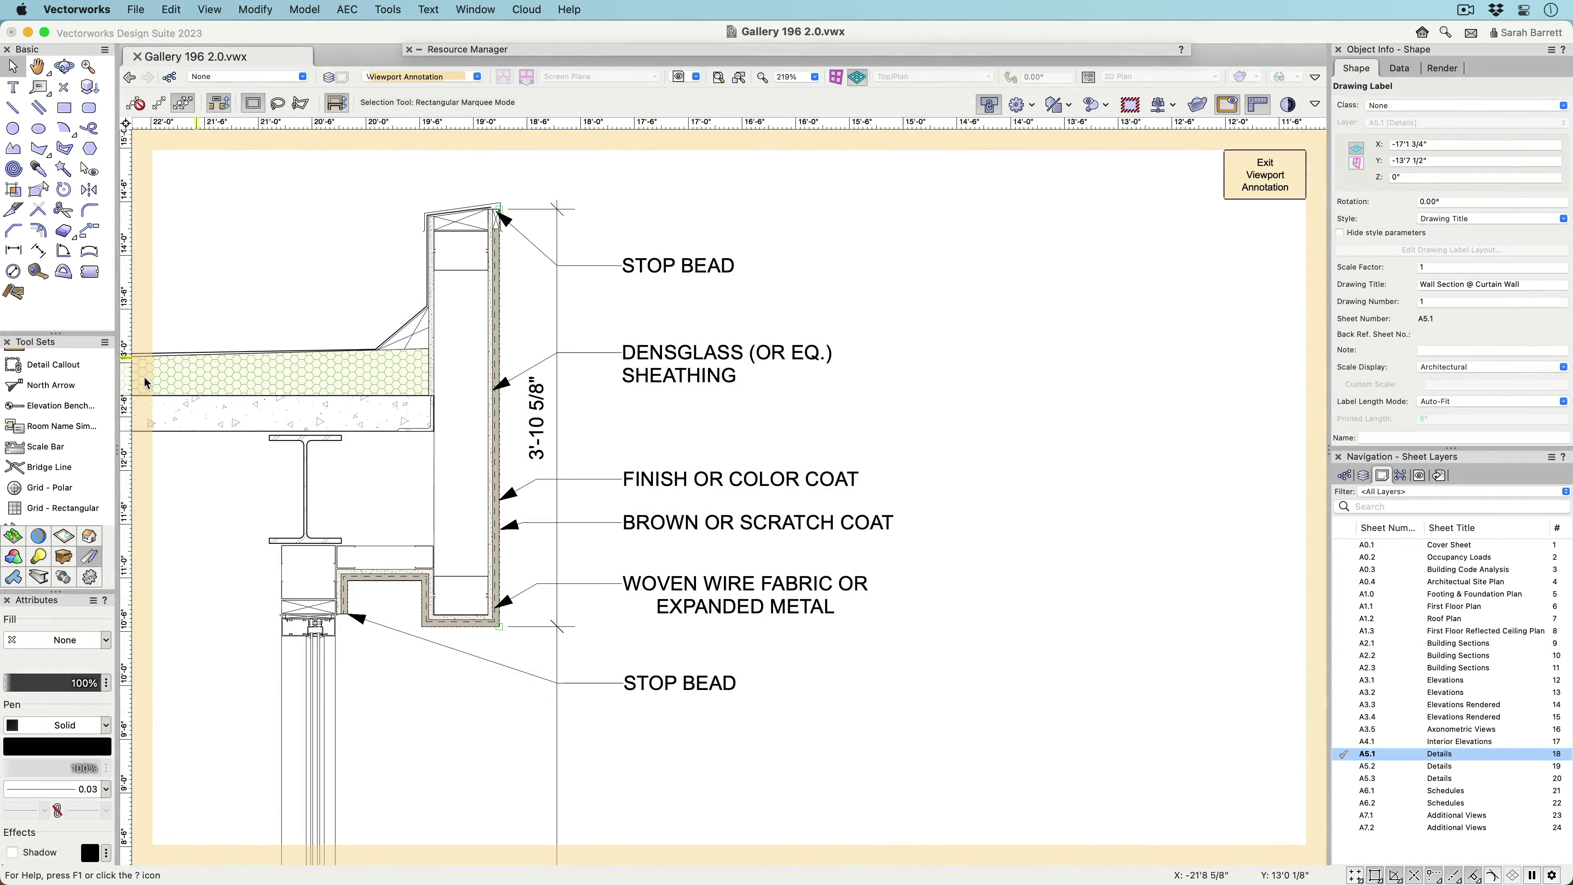
Place an Elev BM Custom Elev benchmark at the top wall corner, marker to the right.
left_click(60, 405)
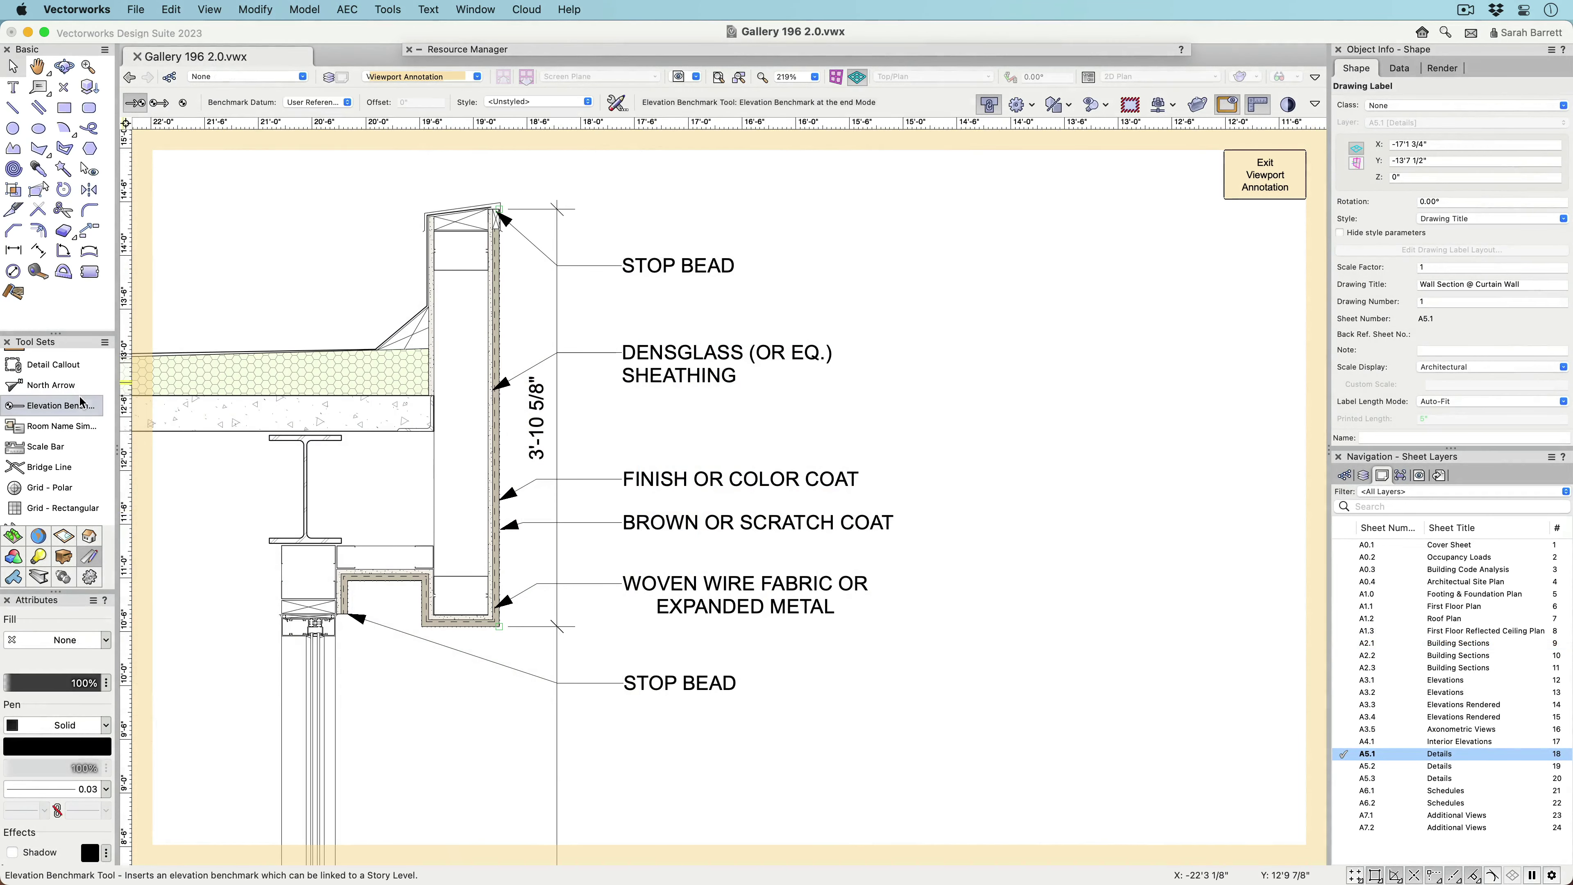
left_click(555, 101)
double_click(807, 310)
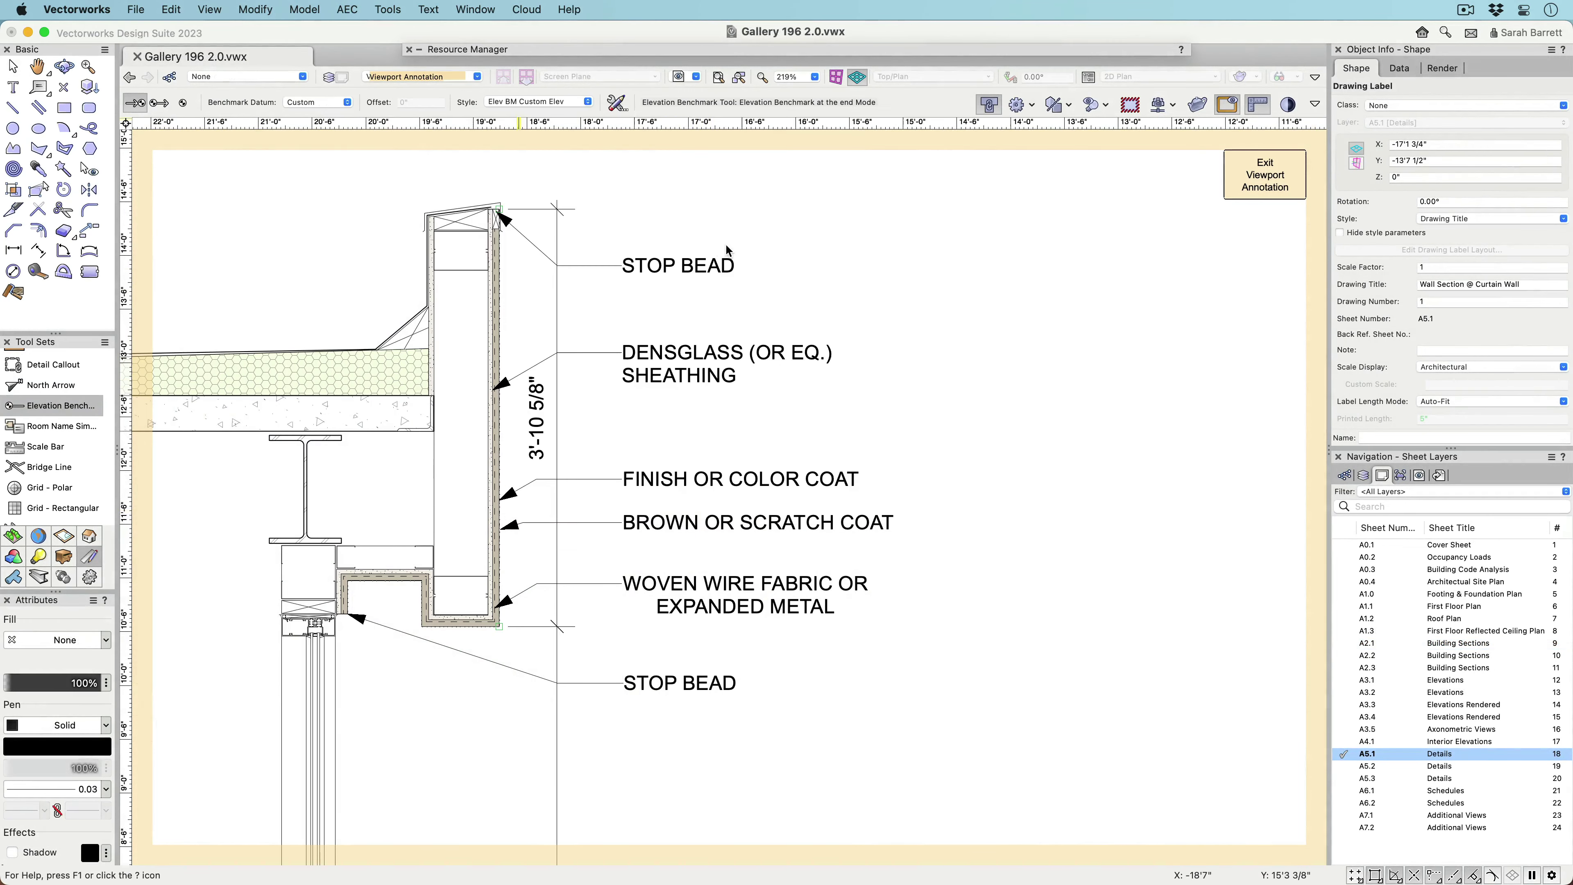
left_click(499, 210)
left_click(966, 209)
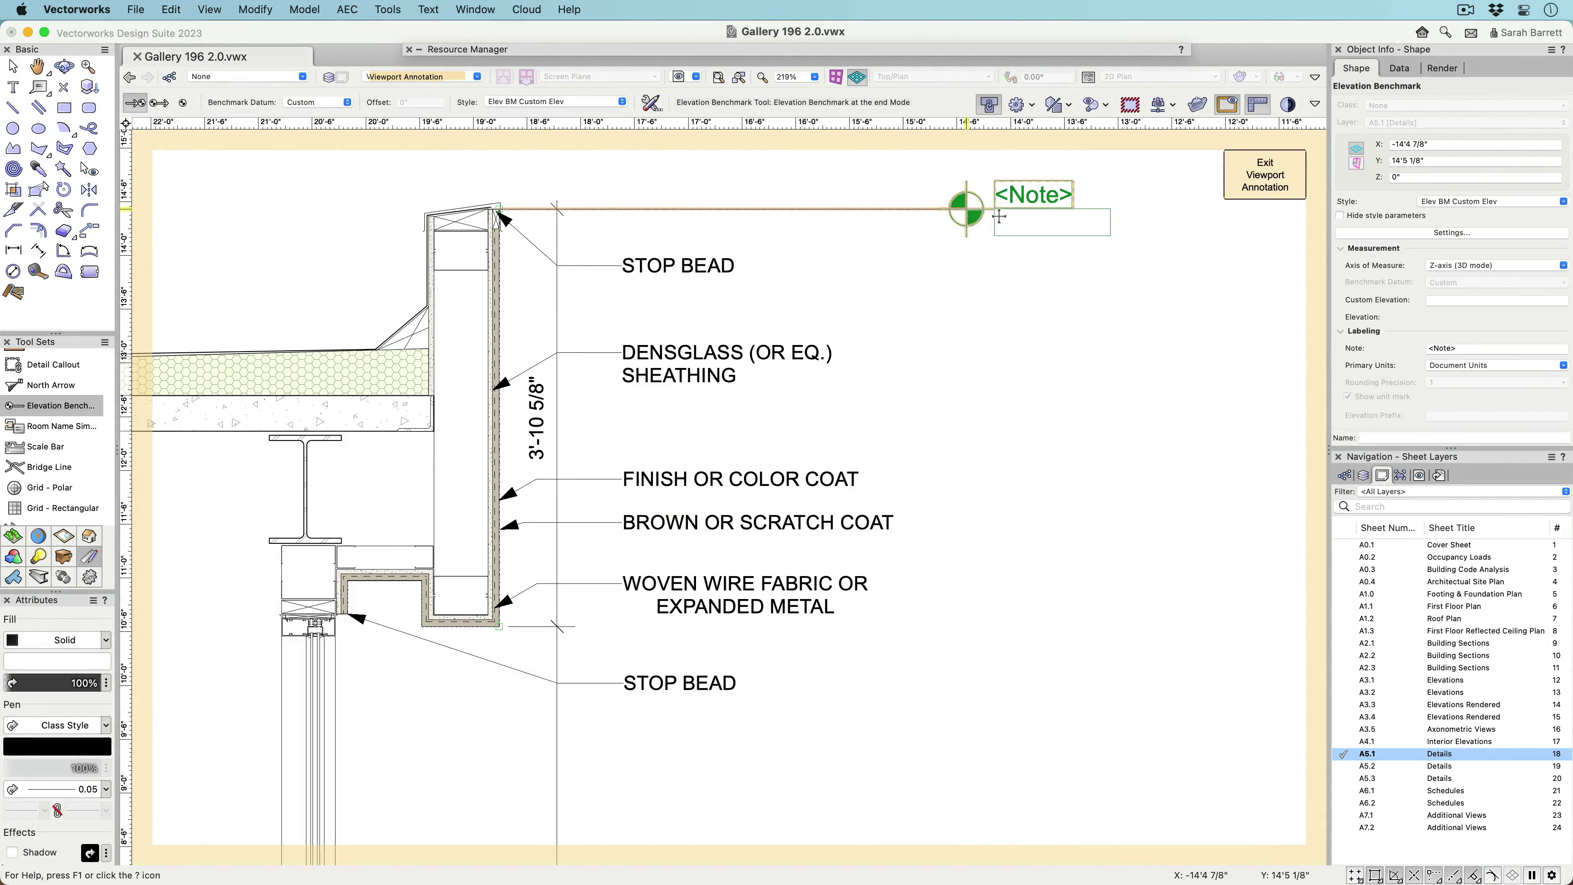
key("x")
Set the benchmark's custom elevation to 18'0" and its note to 'Top of Parapet'.
left_click(1433, 301)
type("18'0\"")
key("Tab")
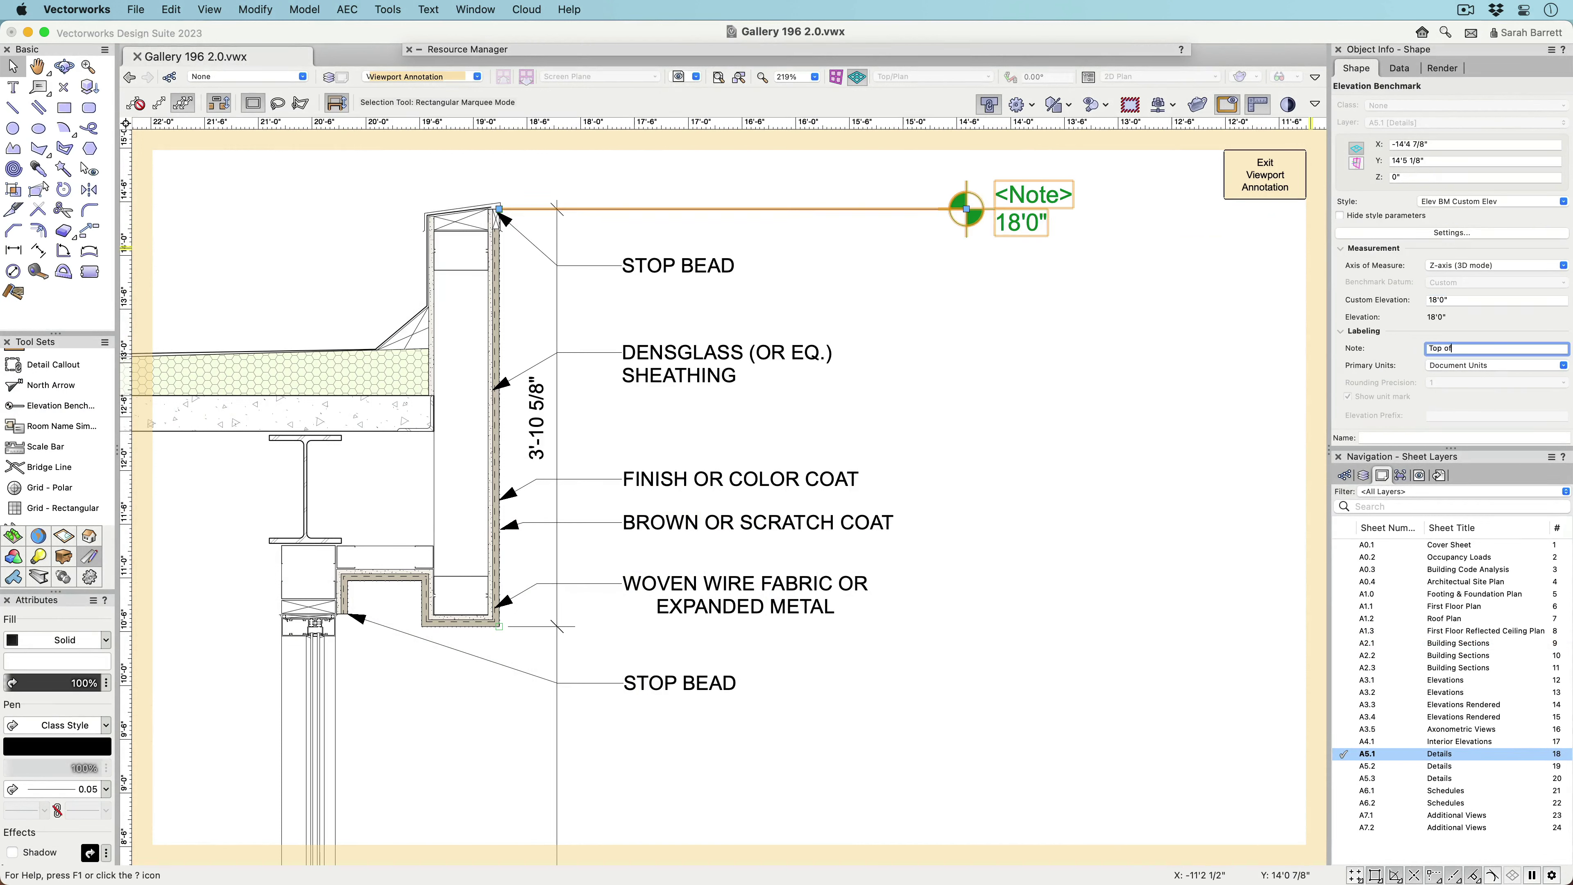
type("Top of Parapet")
key("Return")
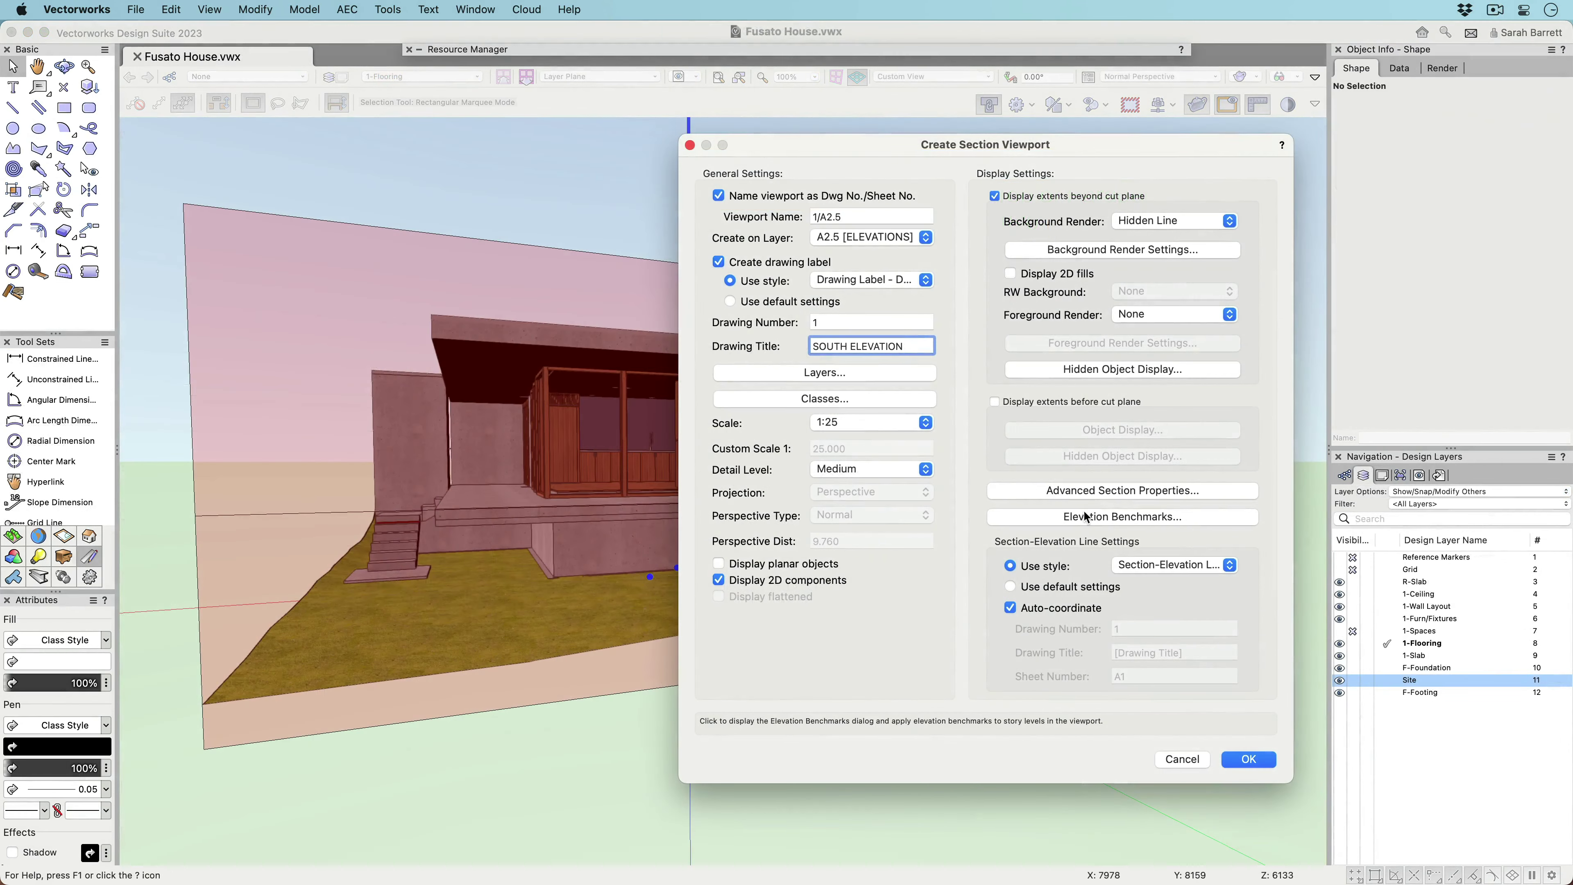
Put the new viewport's elevation benchmarks on the Left Side and create the South Elevation viewport.
left_click(1089, 519)
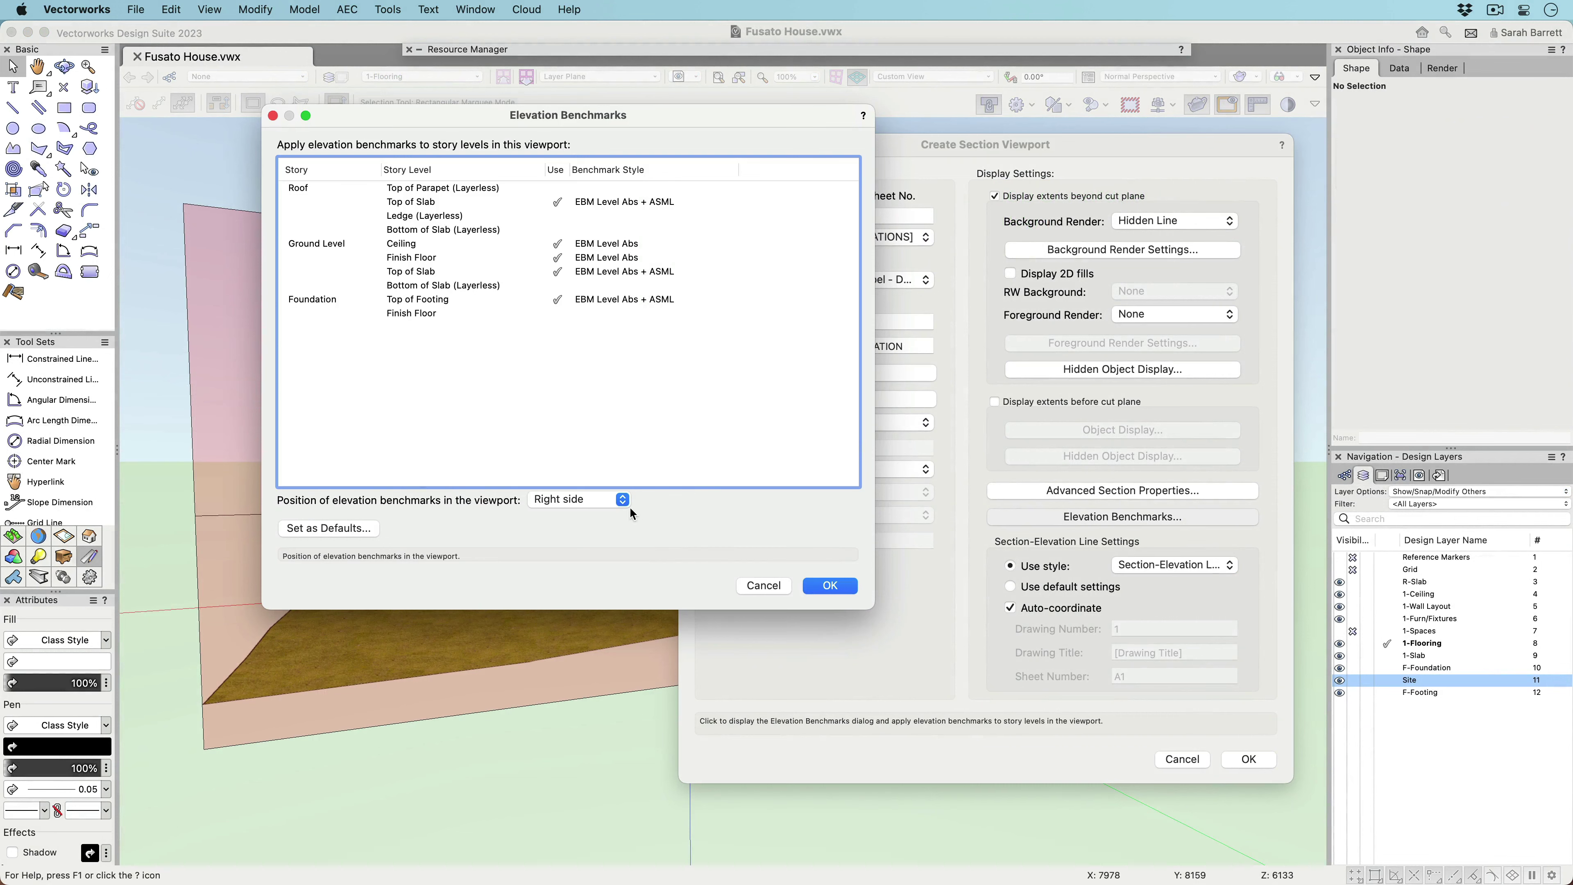
left_click(624, 501)
left_click(617, 525)
left_click(833, 586)
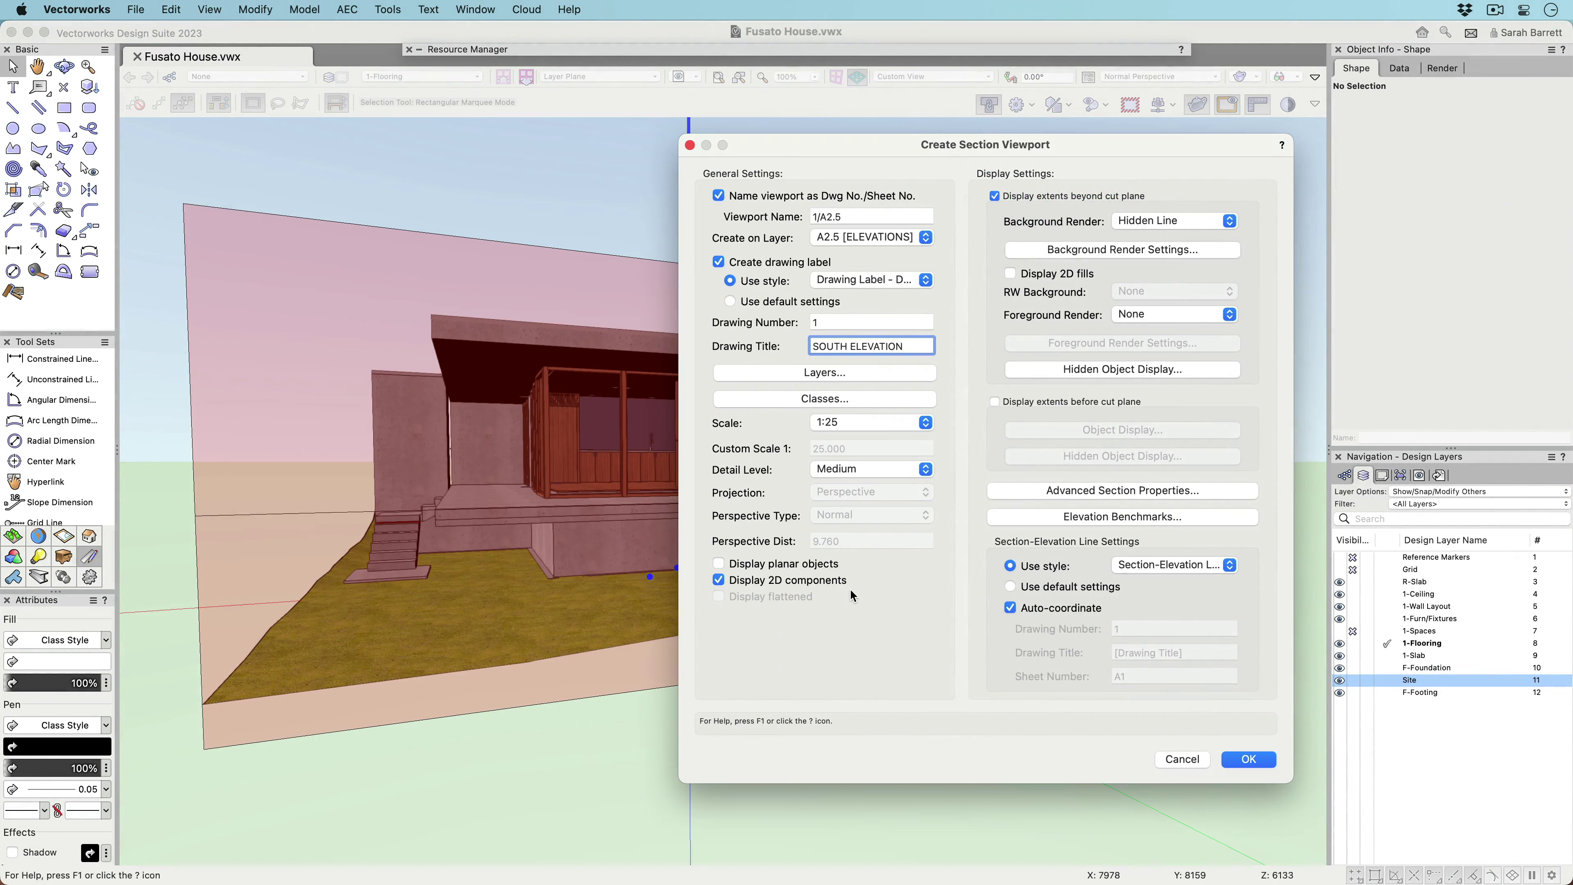
left_click(1248, 759)
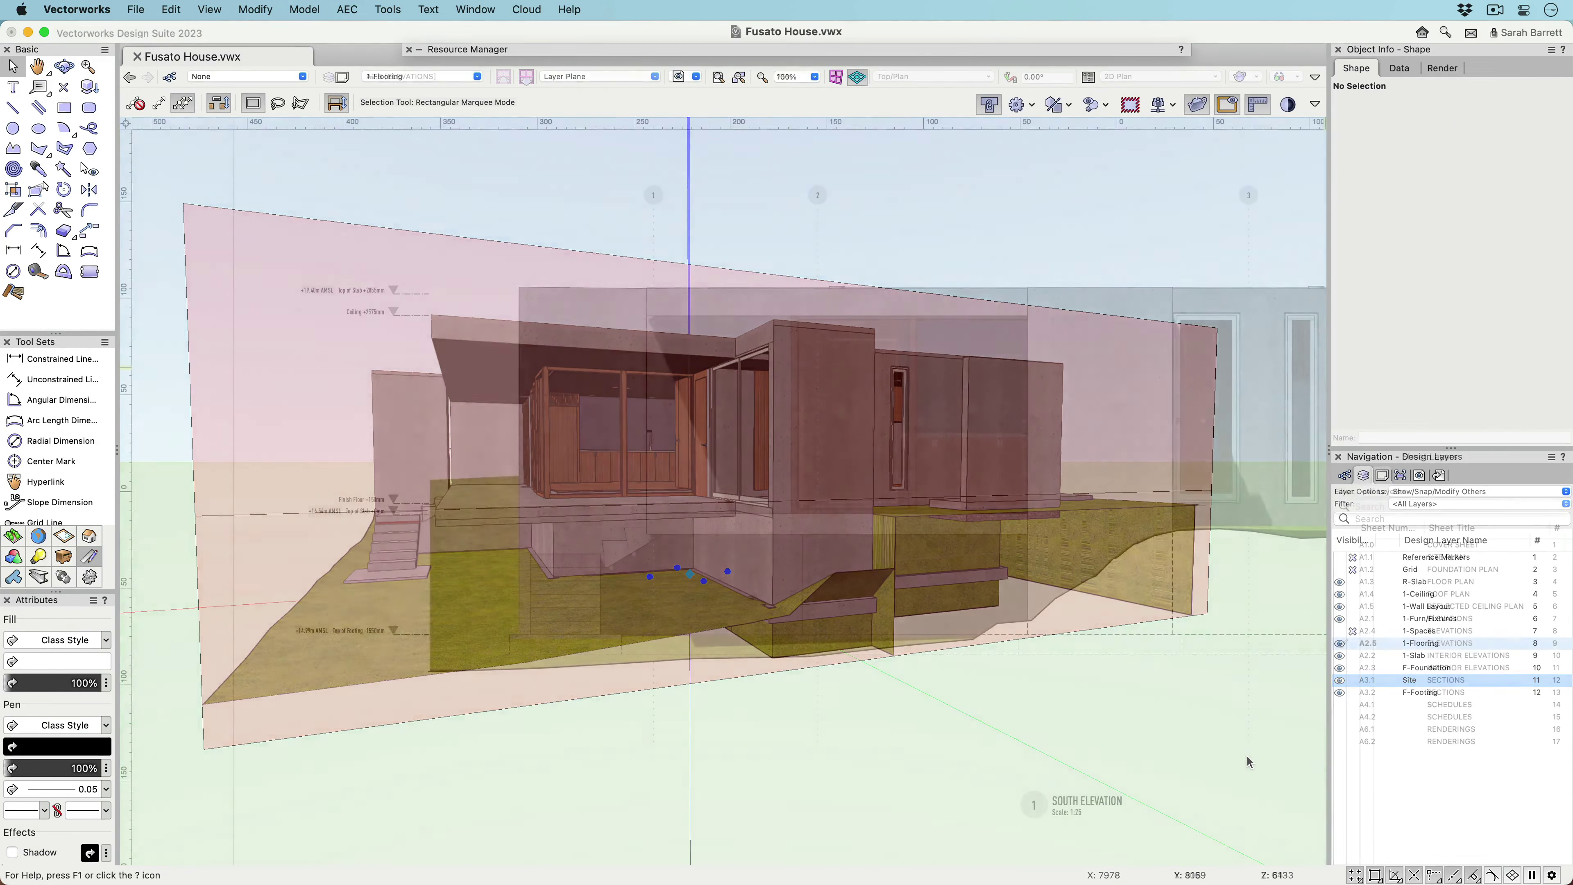